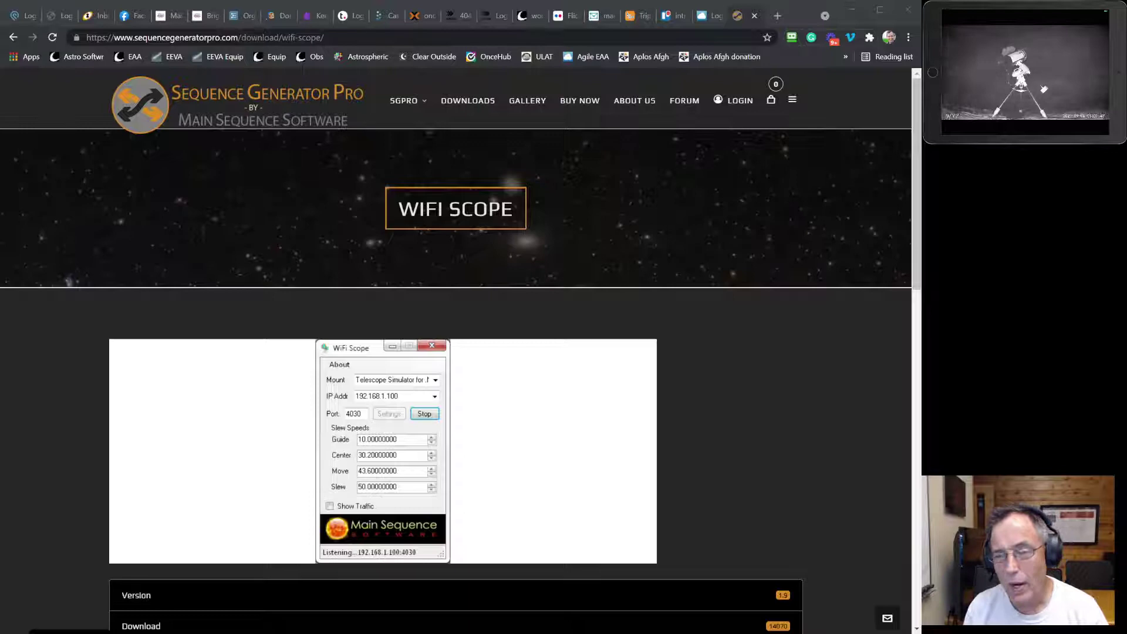
- Search the web for "wifiscope download" and view the download section of Sequence Generator Pro's WiFi Scope page
left_click(896, 383)
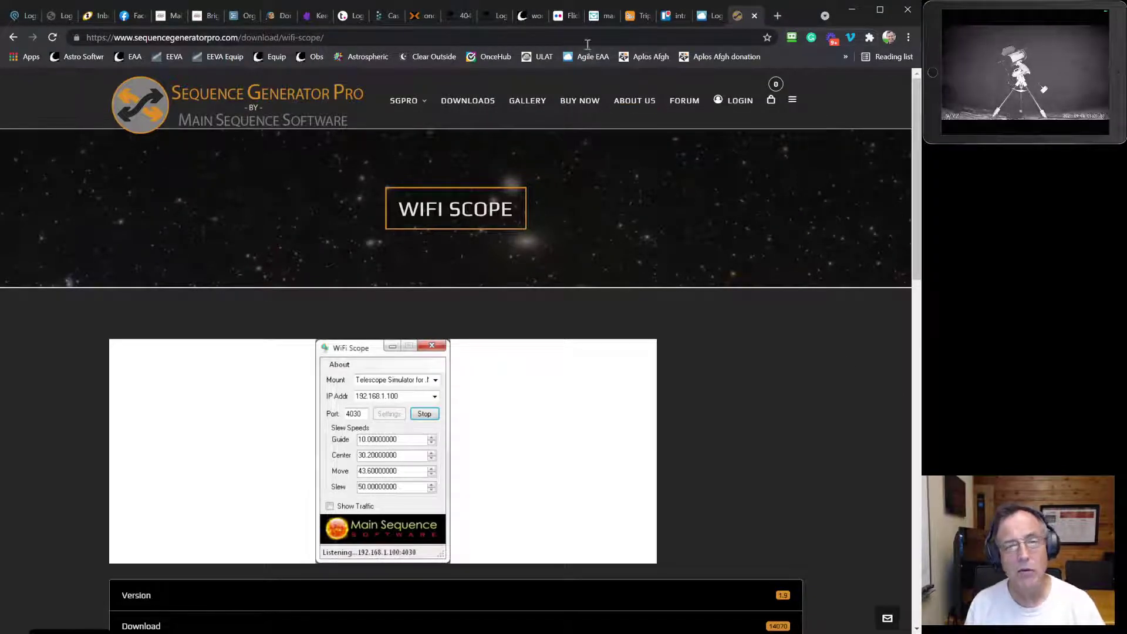
left_click(446, 36)
type("wifiscope download")
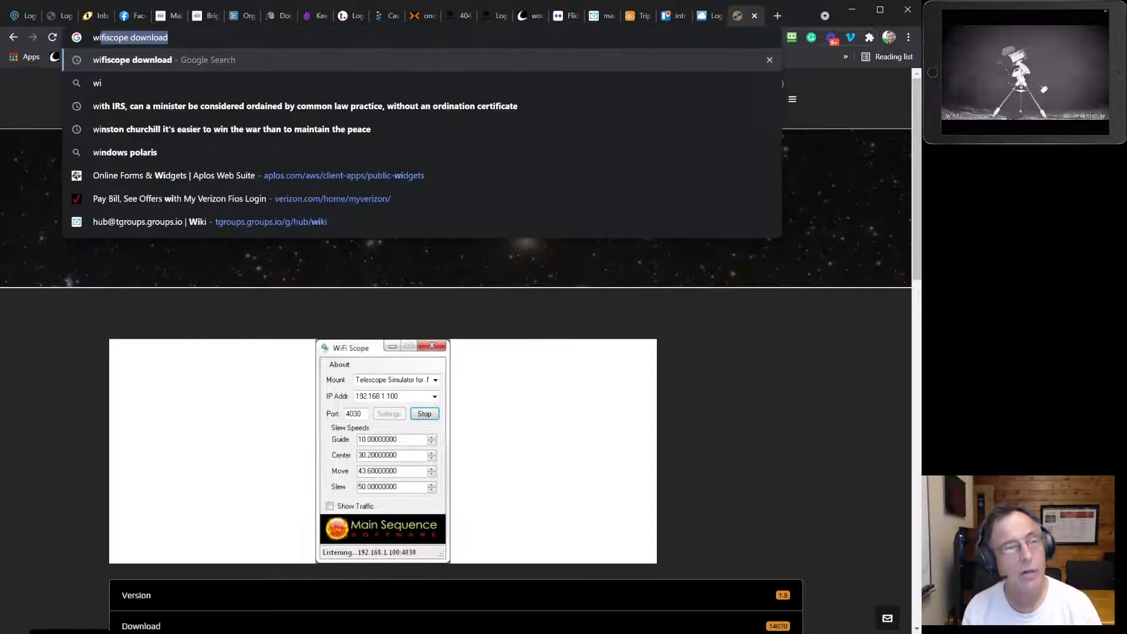
key("Return")
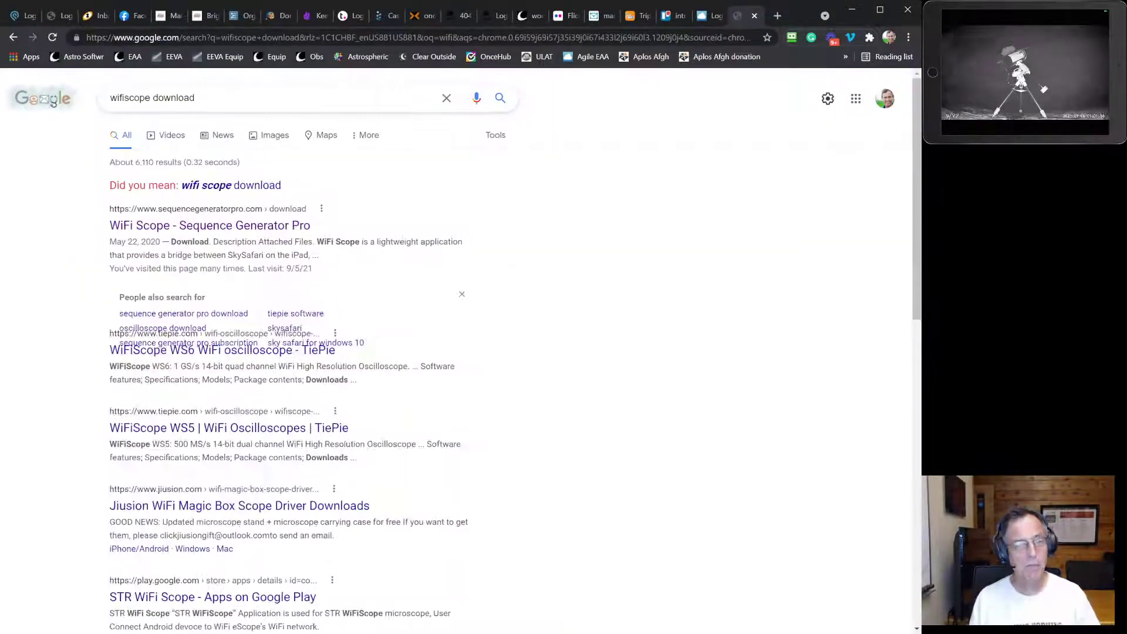
left_click(199, 229)
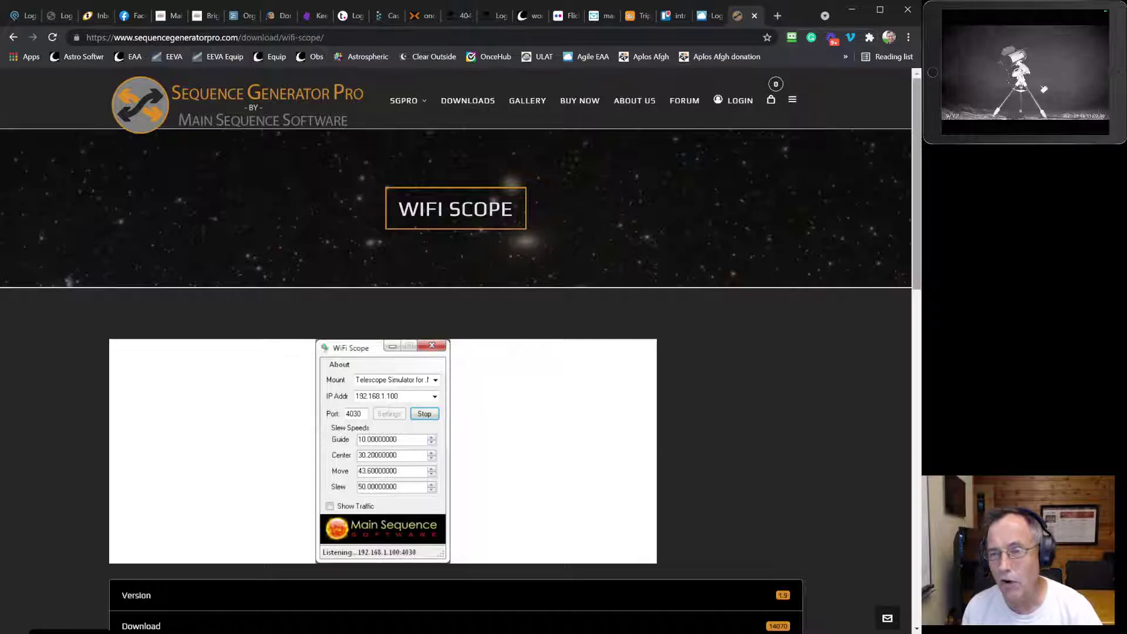
scroll(916, 151, "down", 5)
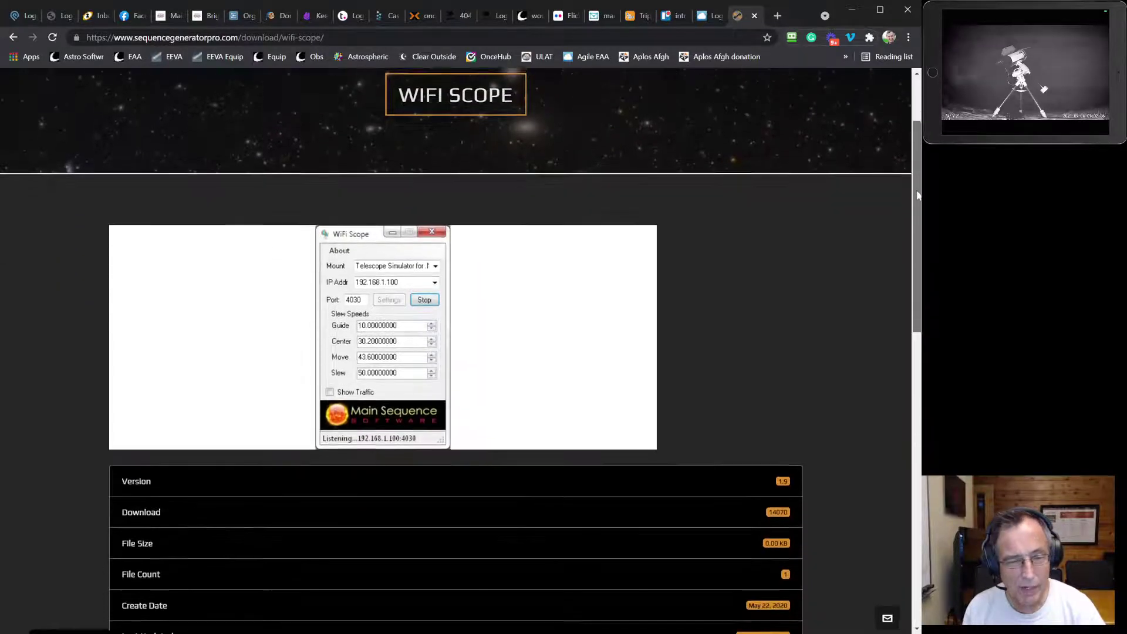
scroll(916, 152, "down", 5)
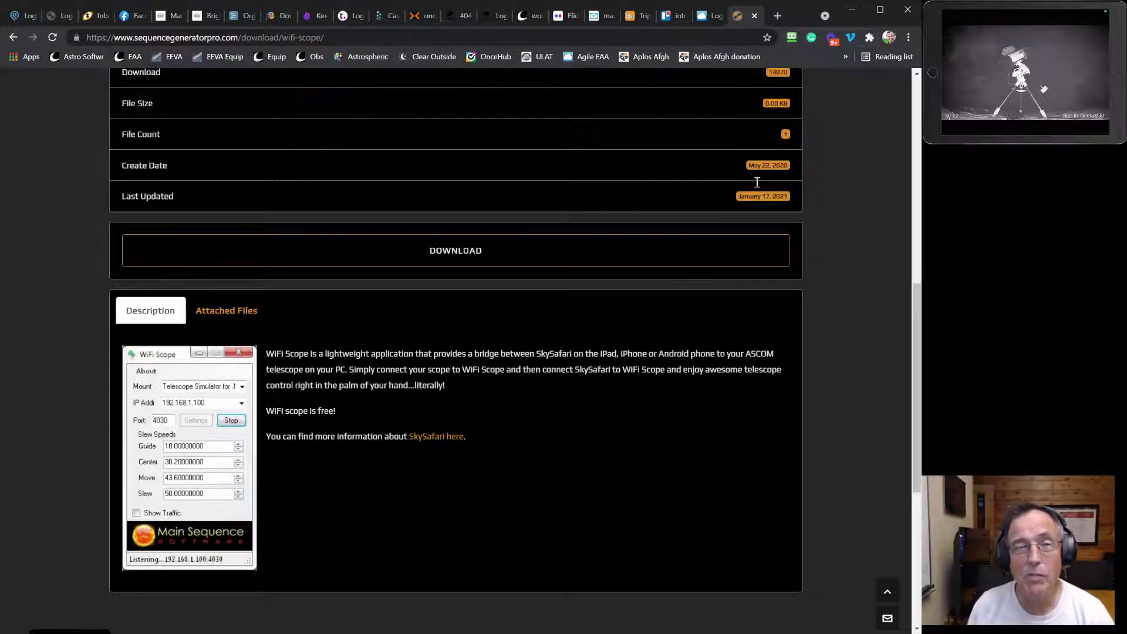
- Search the web for "bluestacks download" and view the Windows versions offered on the official BlueStacks download page
left_click(678, 34)
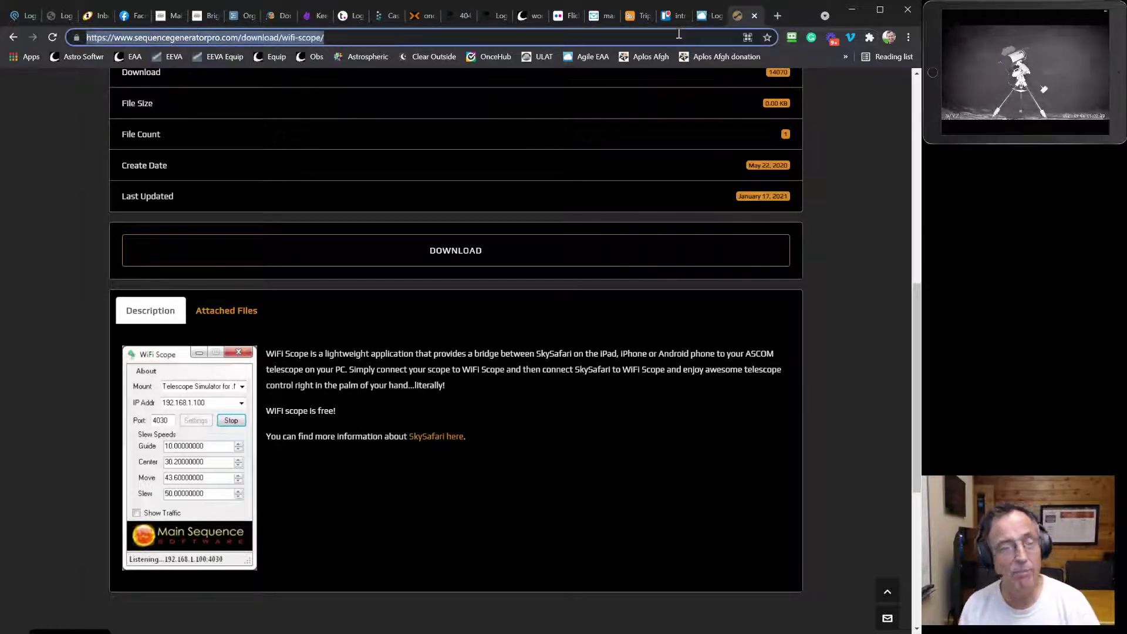
type("bluestack")
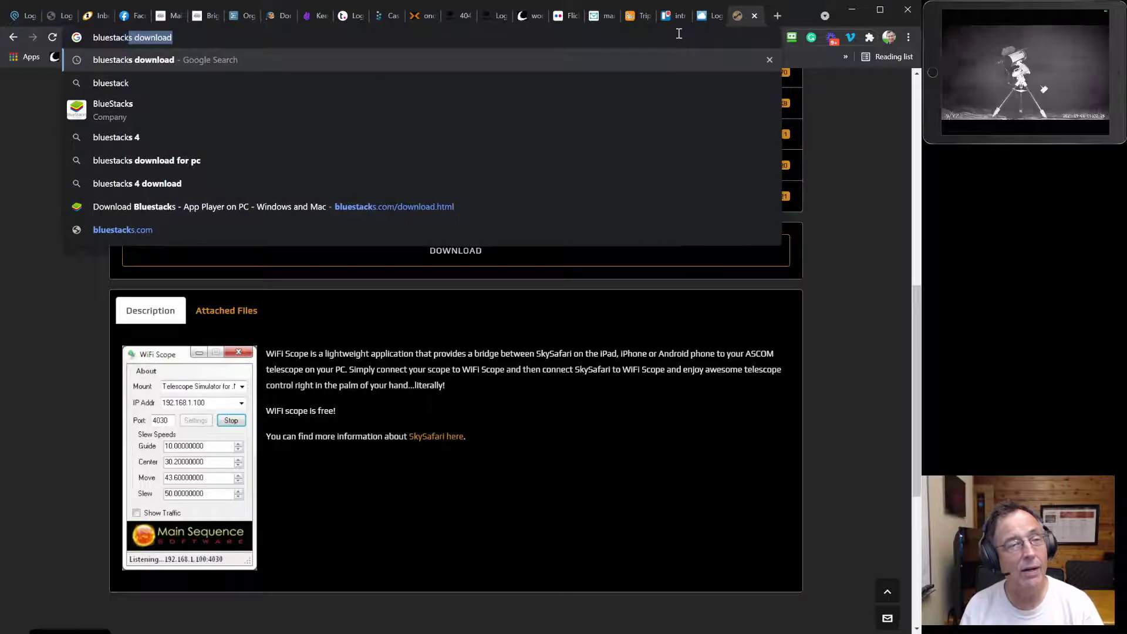
key("Return")
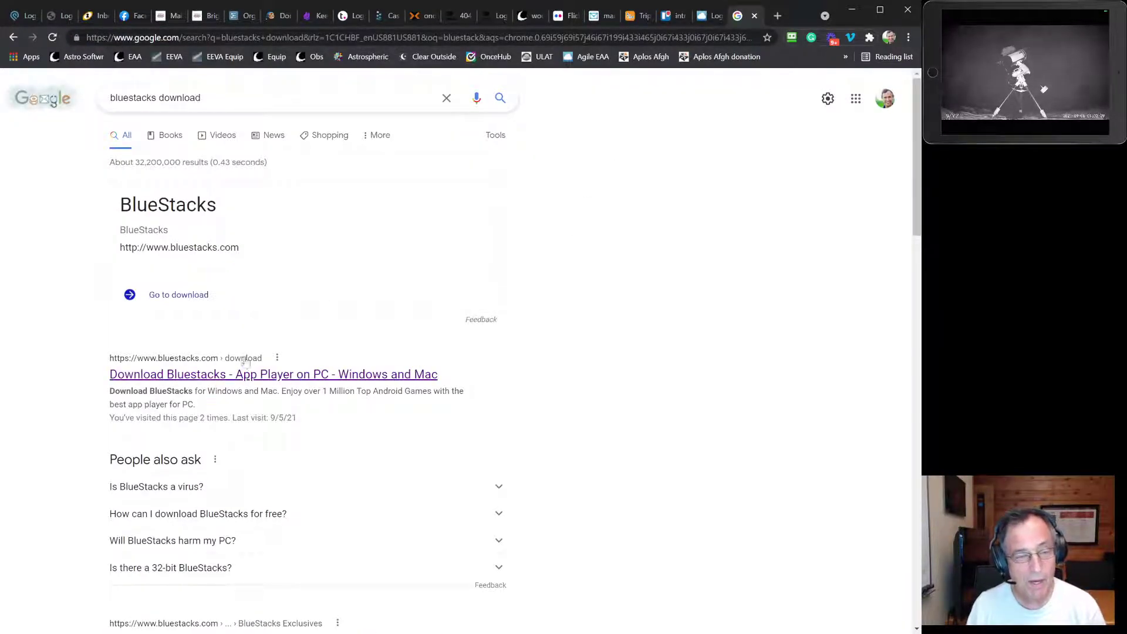
left_click(247, 376)
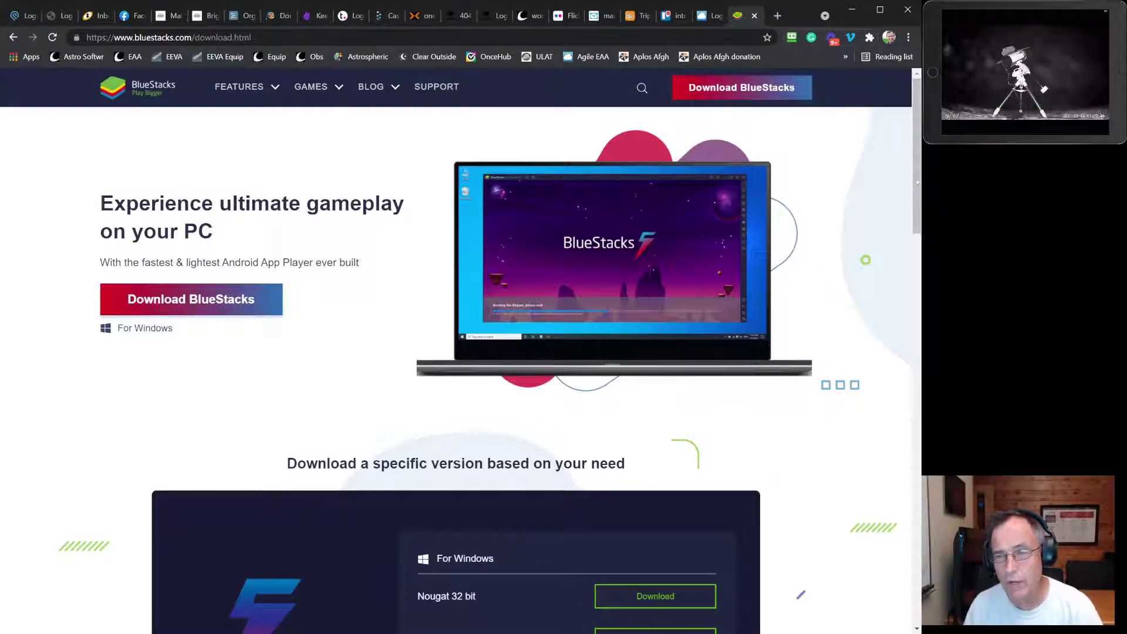
left_click_drag(917, 183, 919, 239)
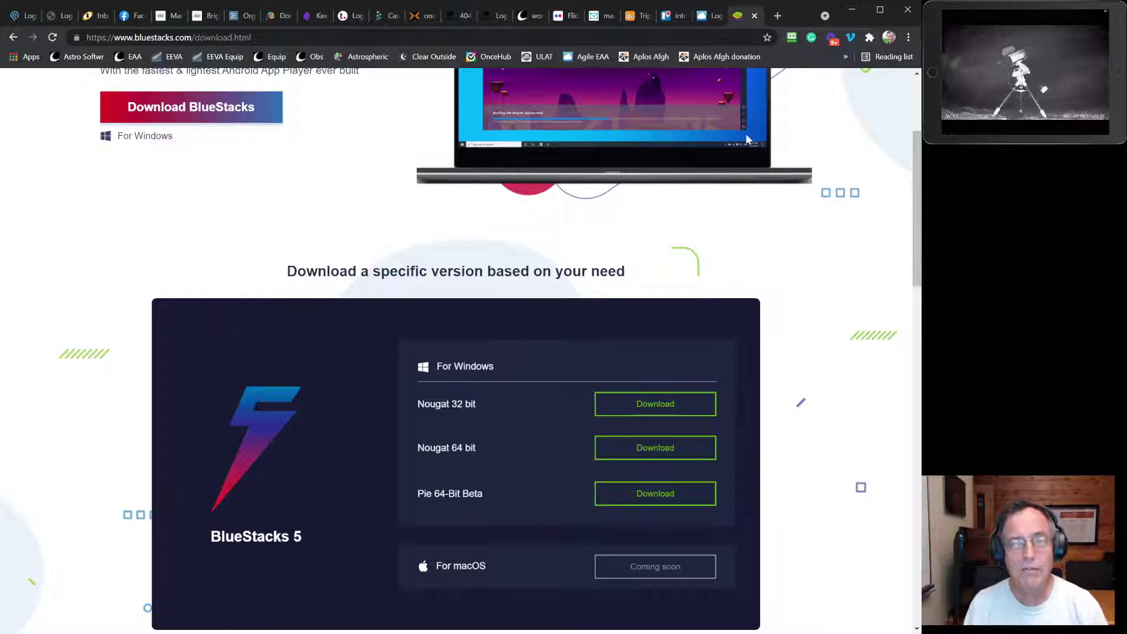
- Search the web for "sky safari for android" and open the SkySafari - Astronomy App page on Google Play
left_click(668, 37)
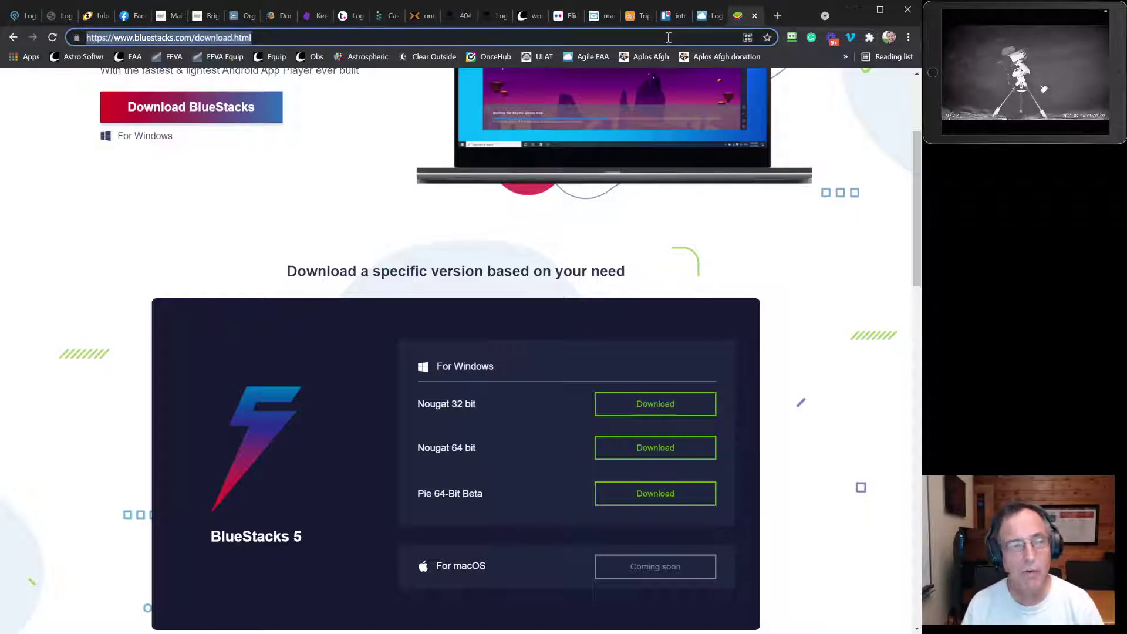
type("sky")
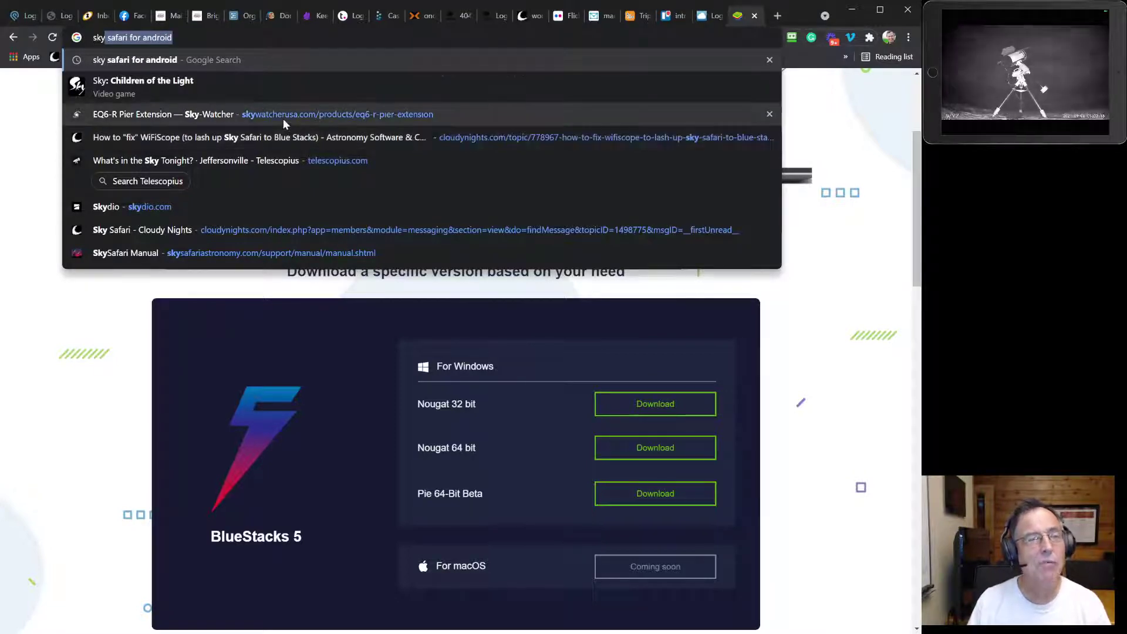
type("sk")
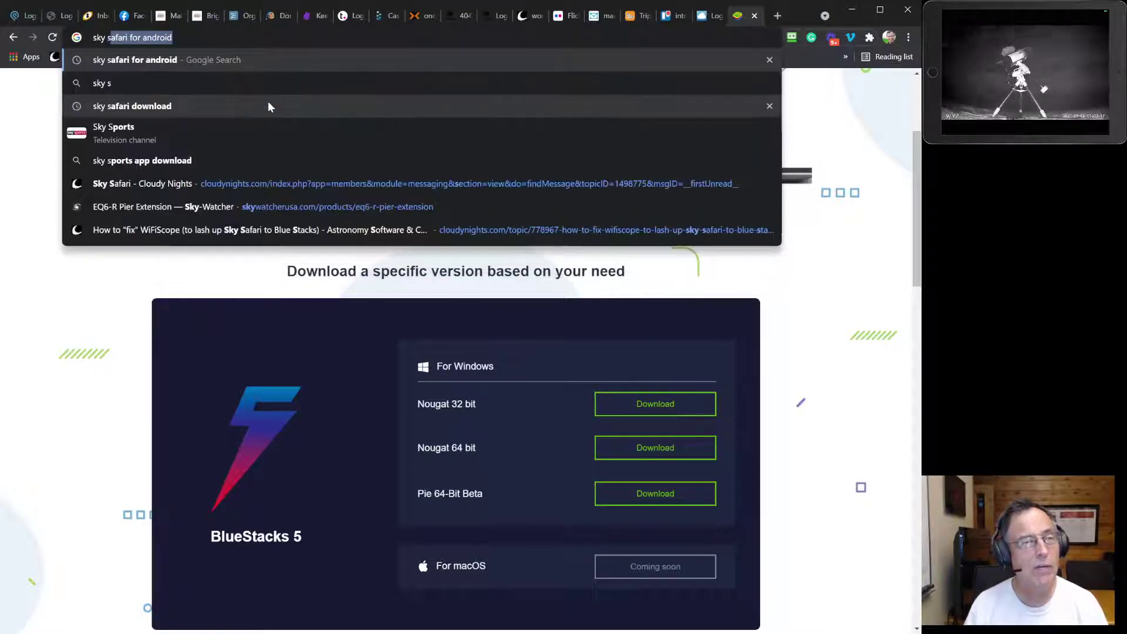
key("BackSpace")
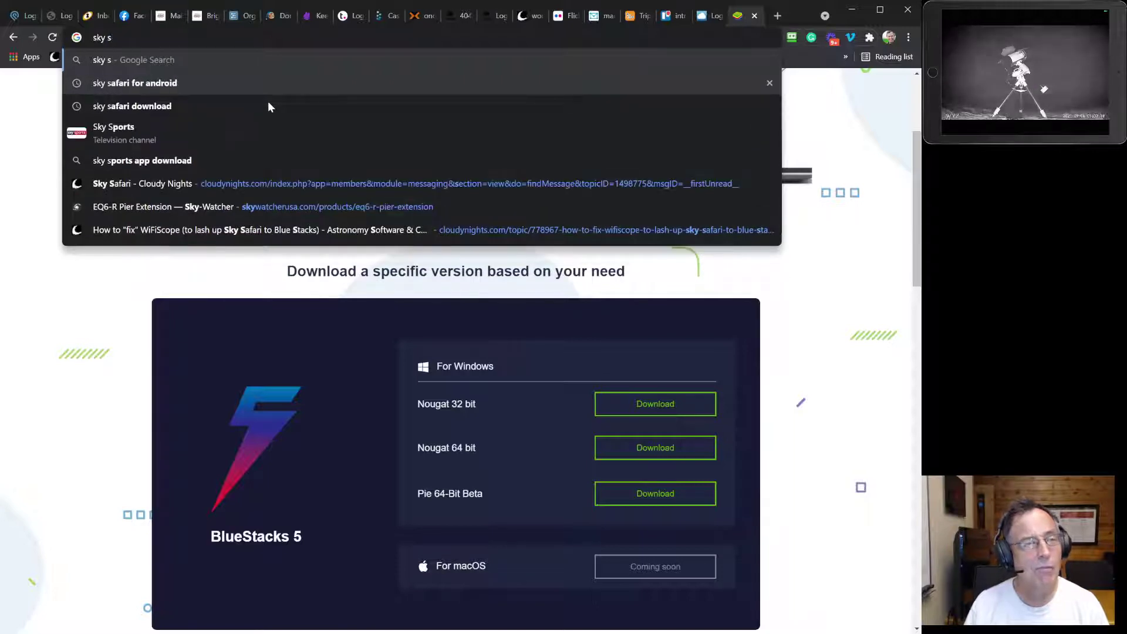
left_click(221, 83)
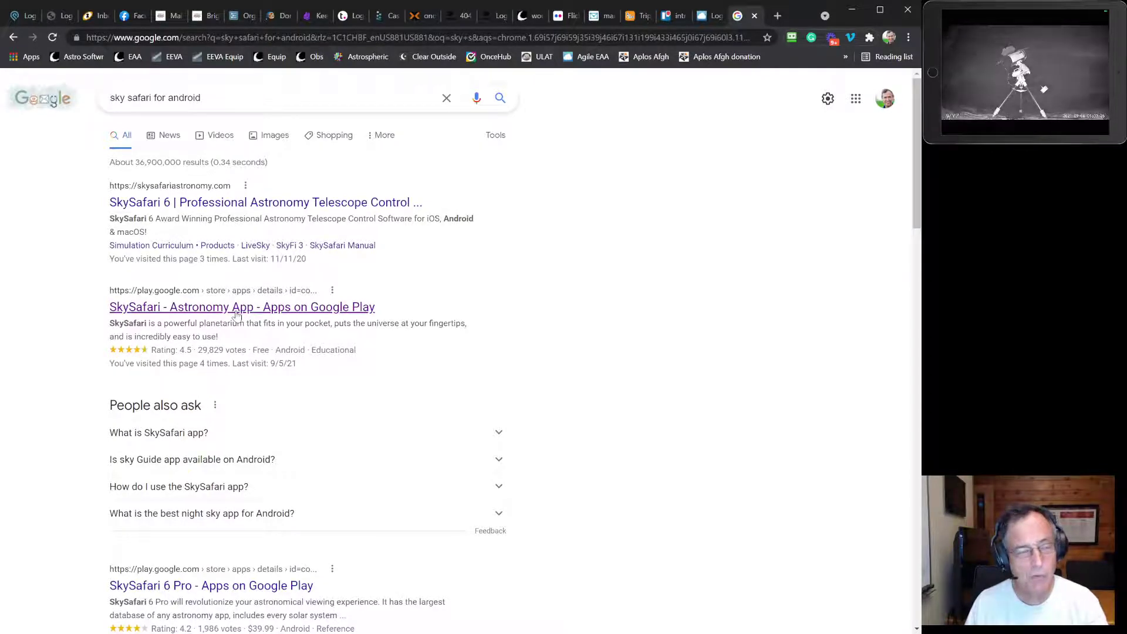
left_click(236, 312)
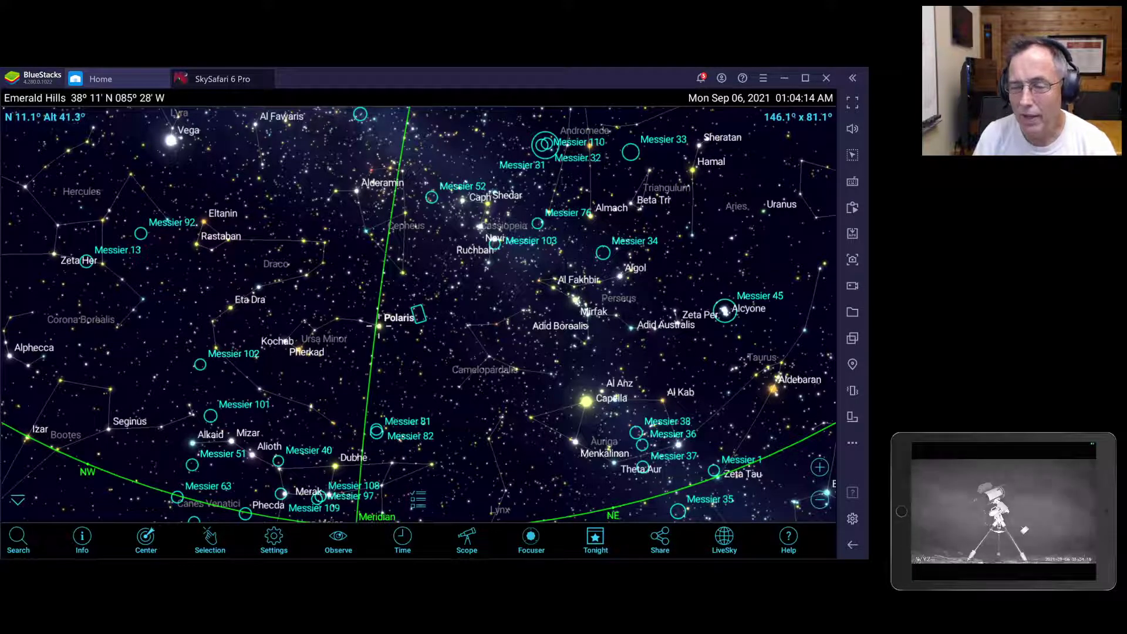
- Look up the computer's IPv4 address in the Wi-Fi hardware properties of Windows Settings, and close Settings
left_click(636, 309)
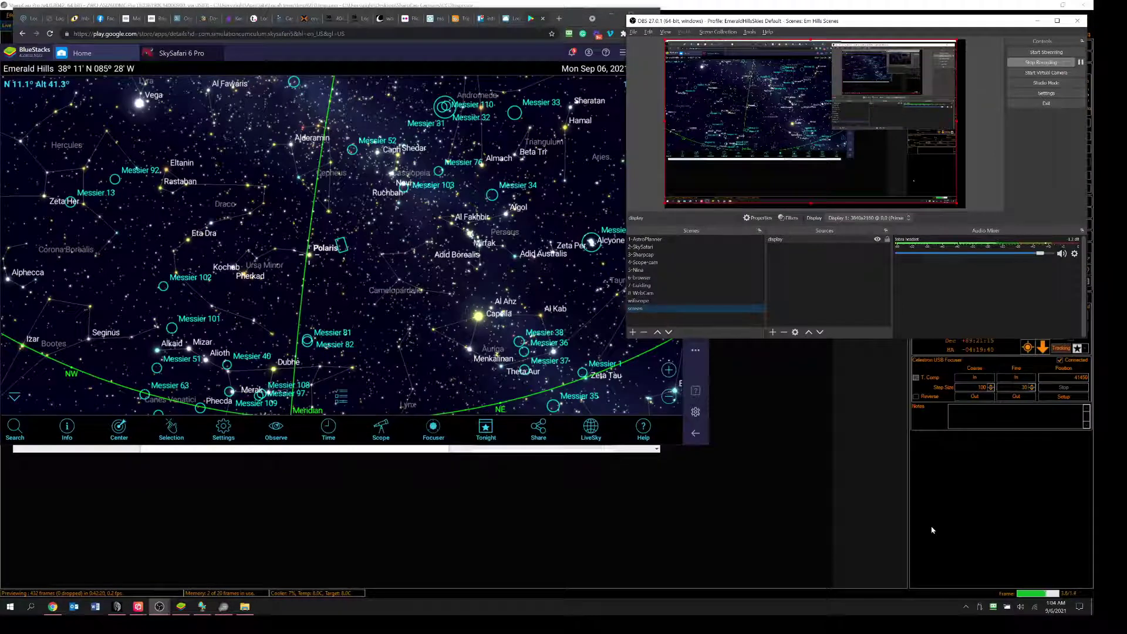
right_click(1034, 606)
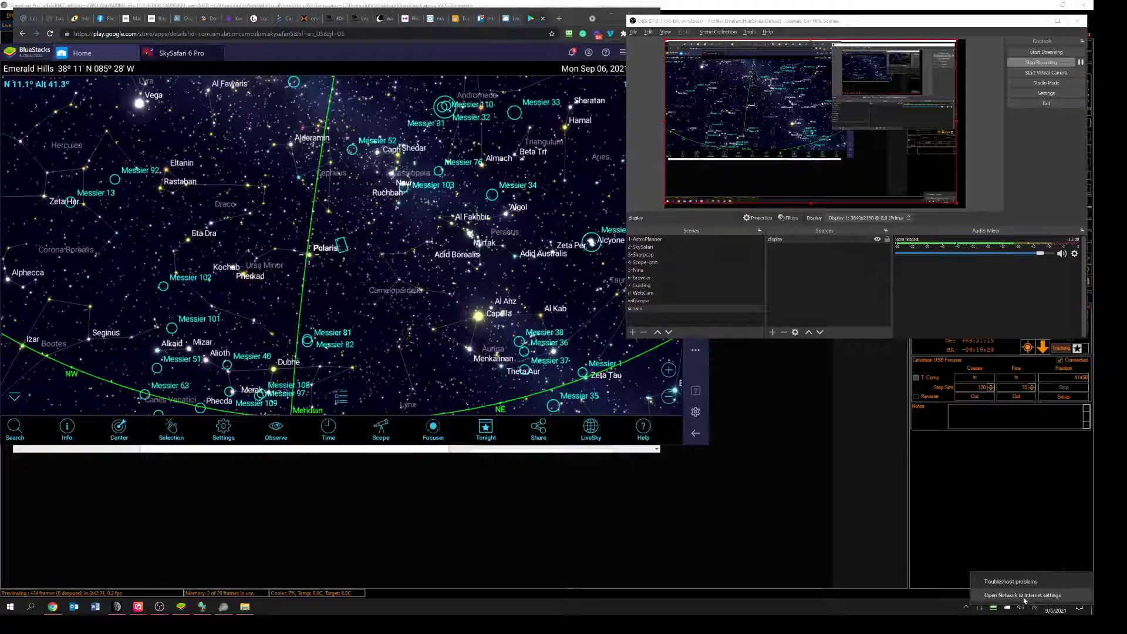
left_click(1023, 597)
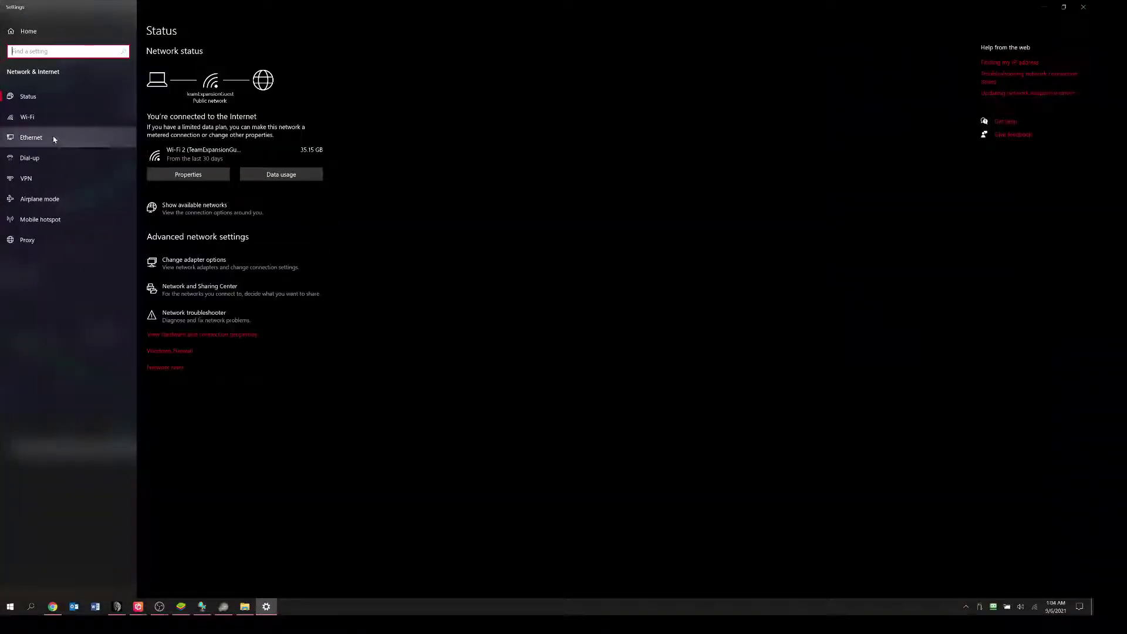
left_click(44, 121)
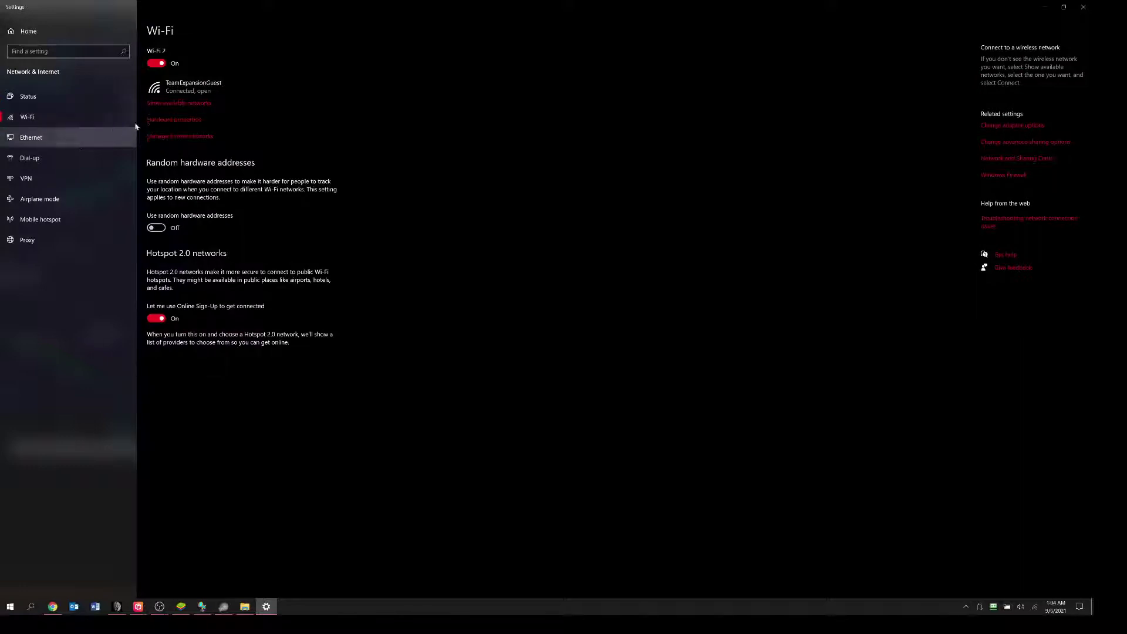
left_click(168, 121)
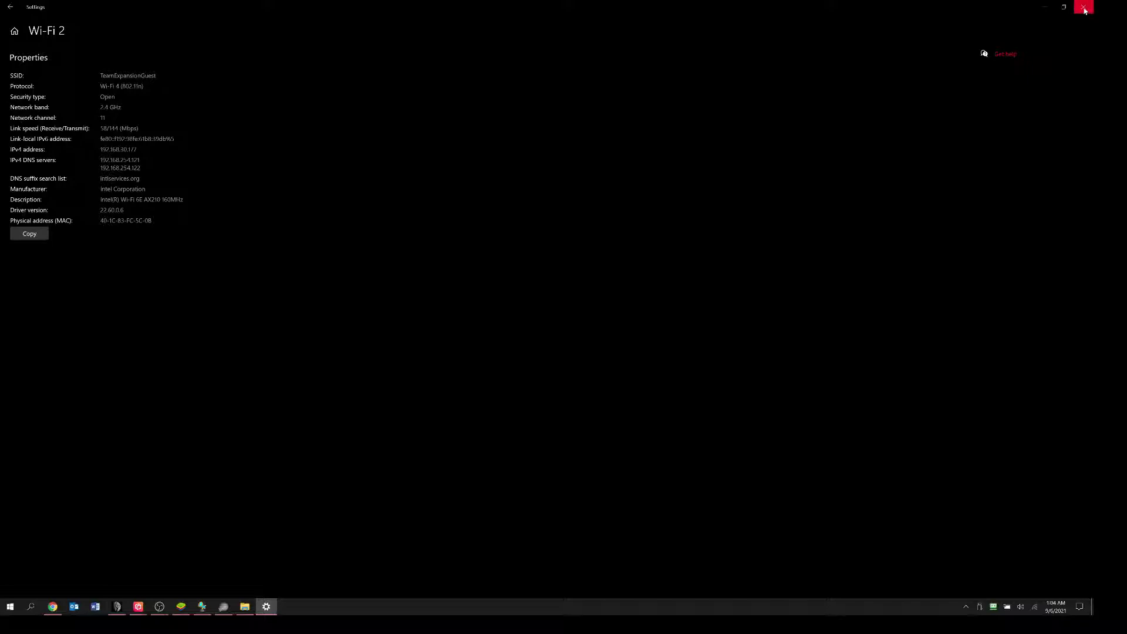
left_click(1084, 8)
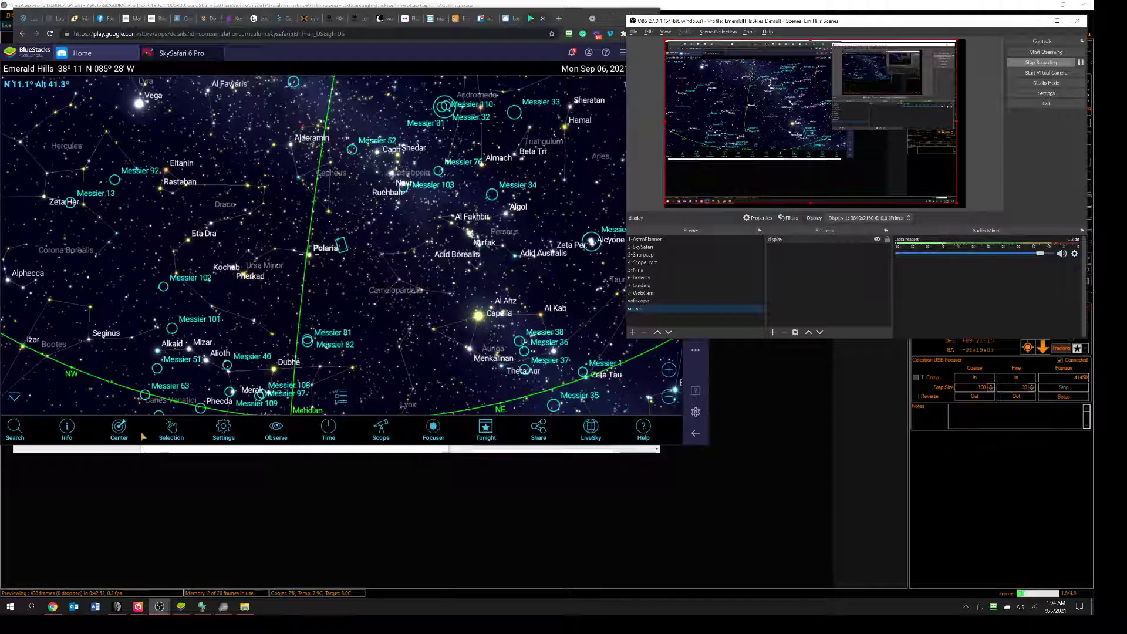
- Switch to SkySafari 6 Pro and check the scope type, mount type, WiFi address and port in its telescope setup
left_click(219, 431)
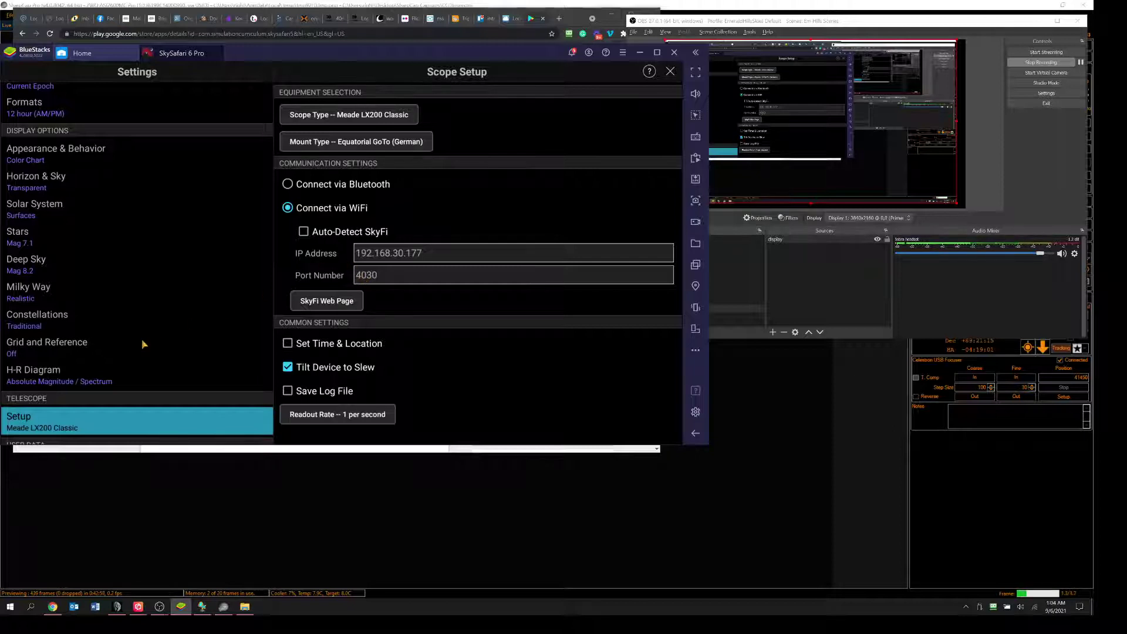
left_click(40, 416)
left_click(670, 72)
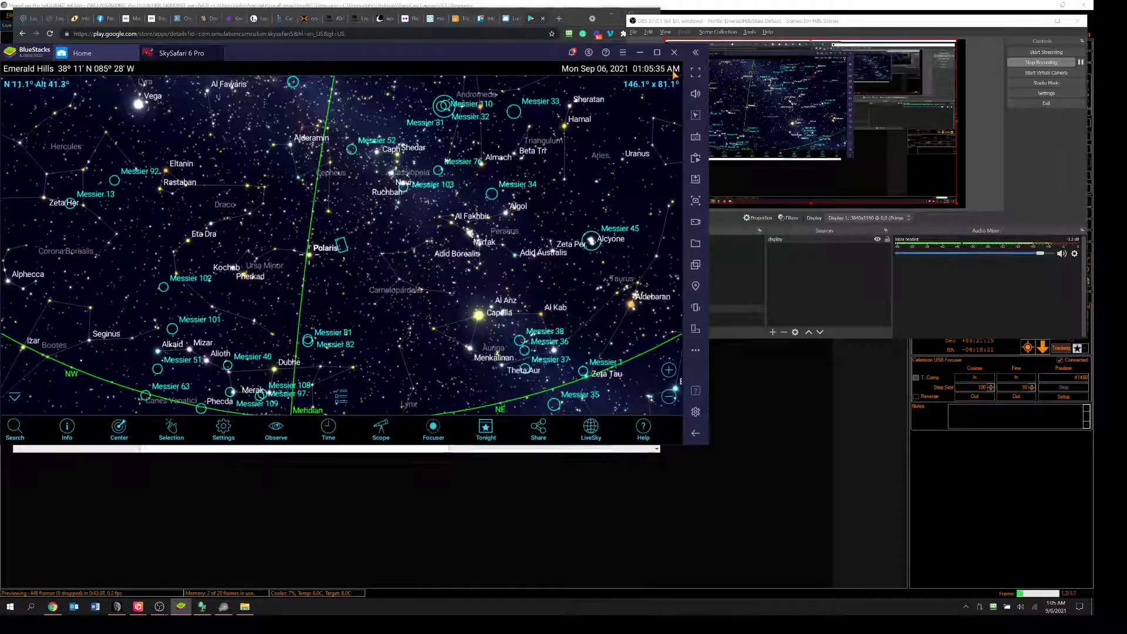
- Start WiFi Scope listening for the ASCOM GS Sky Telescope mount, minimize its window, and connect SkySafari to the telescope
key("alt+Tab")
key("alt+Tab")
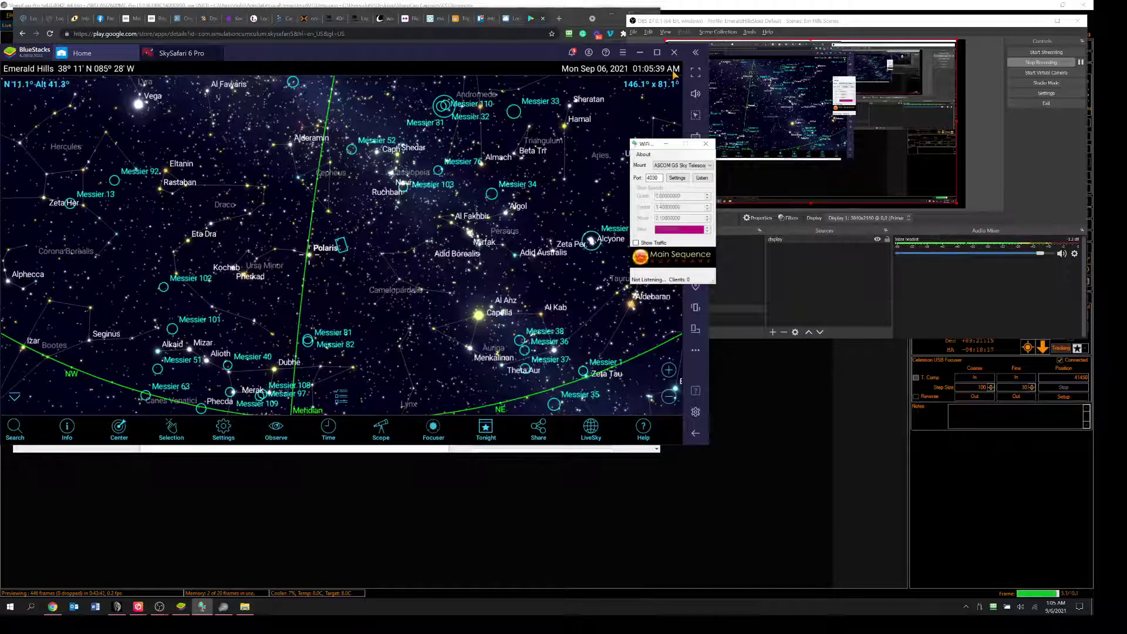
left_click(701, 178)
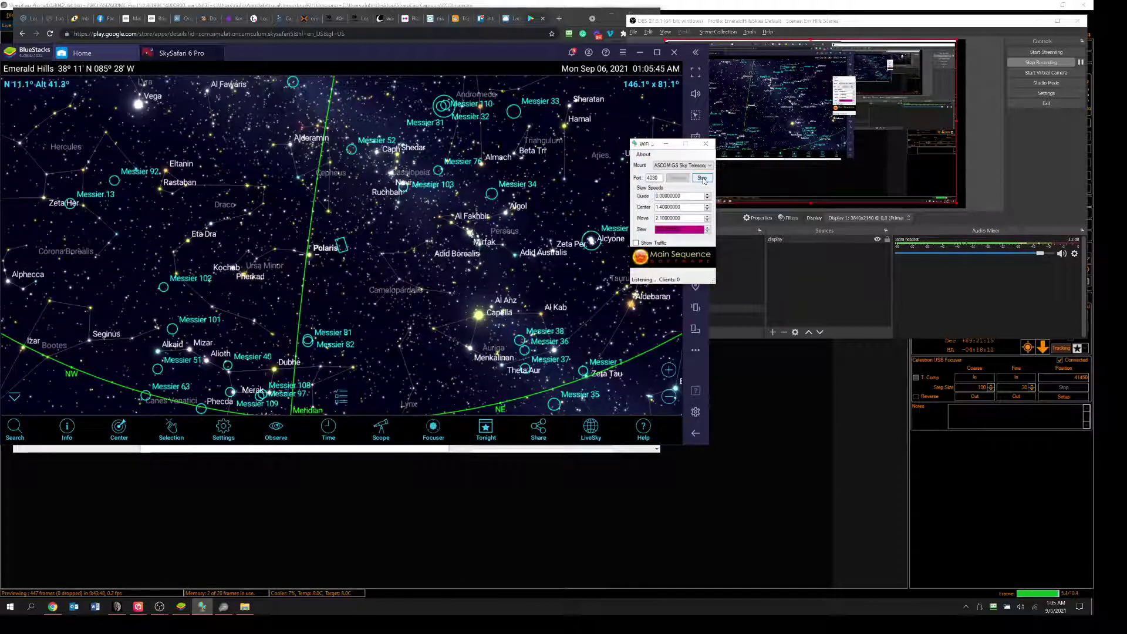
left_click(667, 145)
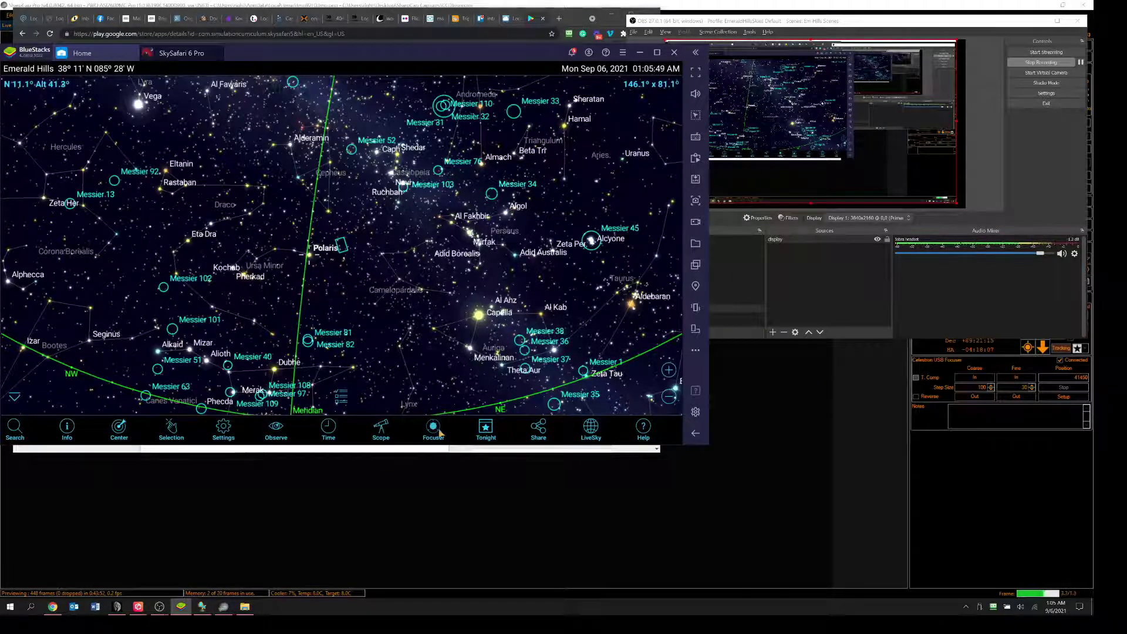
left_click(381, 427)
left_click(281, 404)
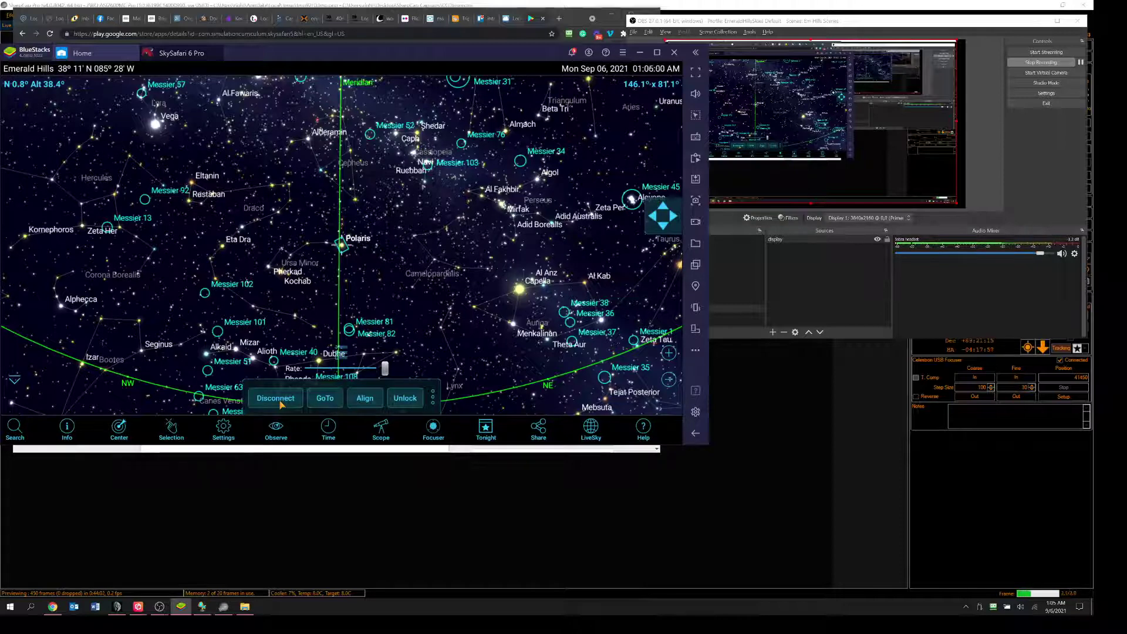
- Switch to SharpCap to inspect the star in the live view at 100% zoom, restore Auto zoom, and return to SkySafari
key("alt+Tab")
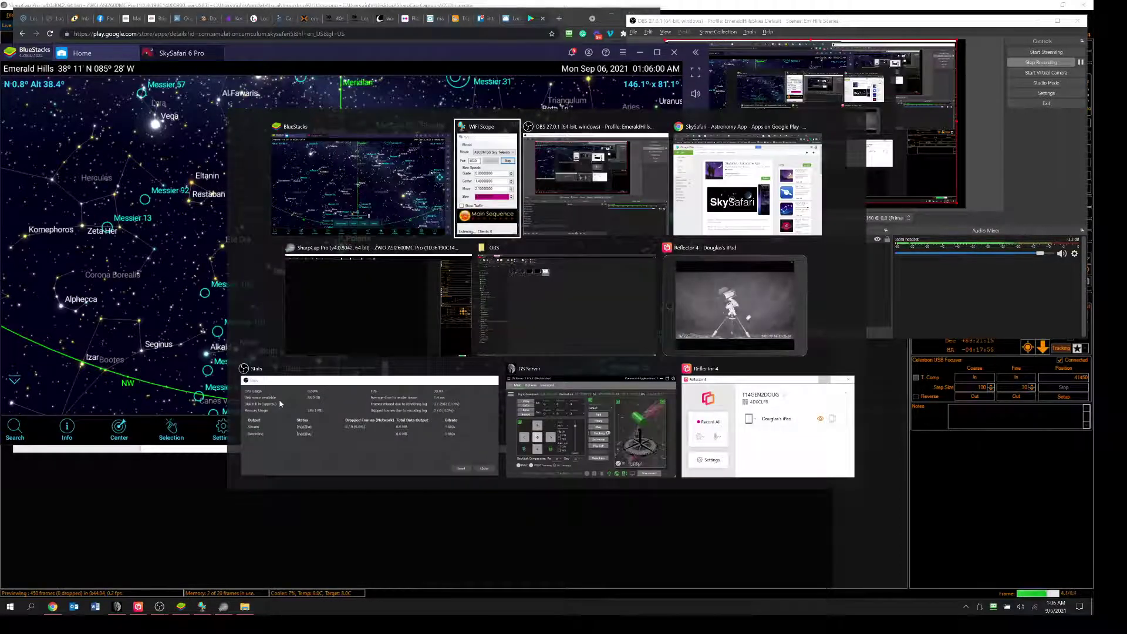
key("alt+Tab")
key("alt+Tab")
key("alt+Tab")
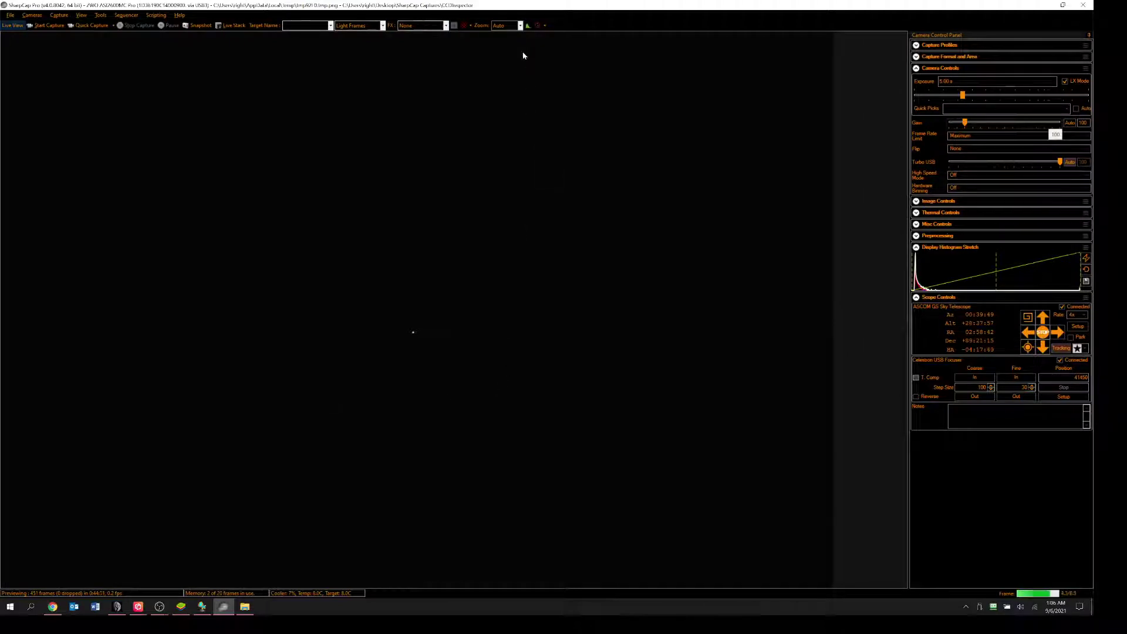
left_click(521, 26)
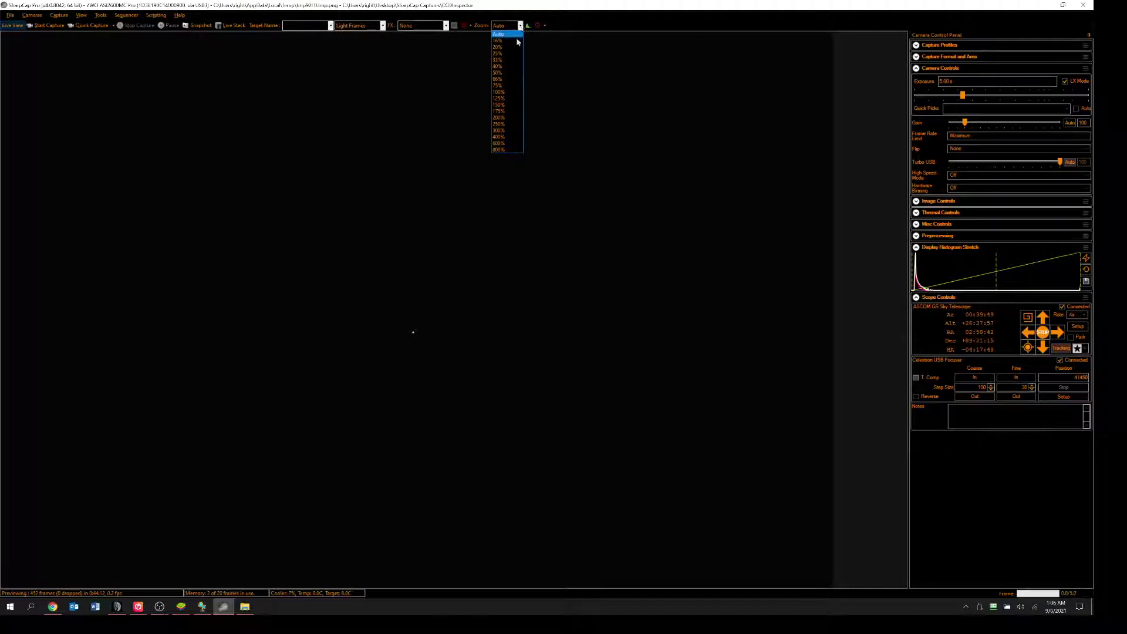
left_click(503, 92)
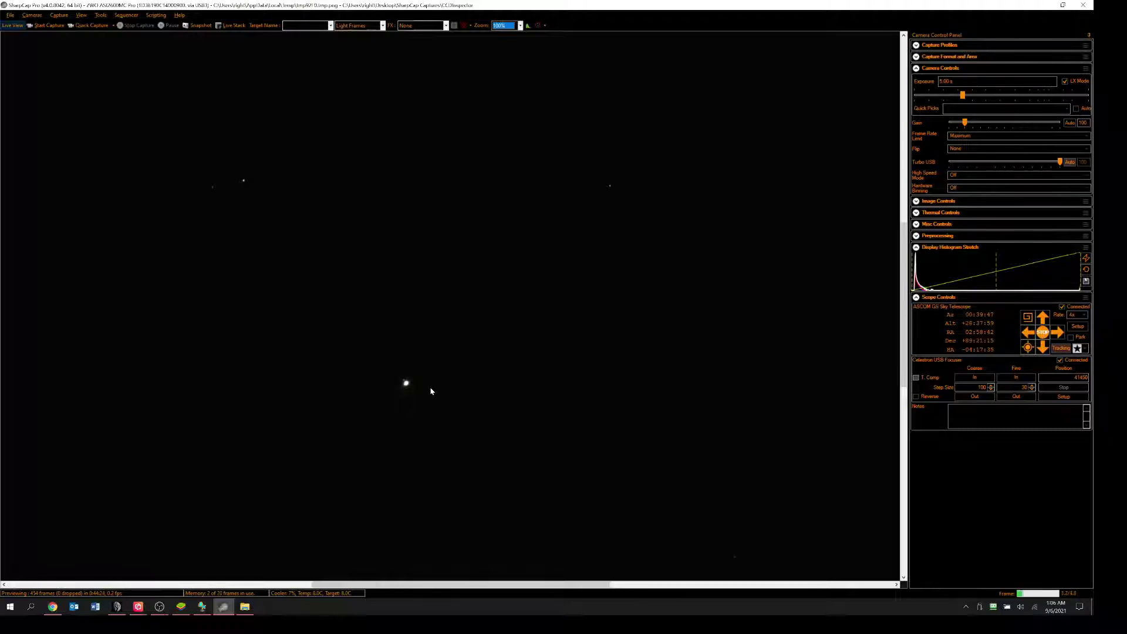
left_click(519, 26)
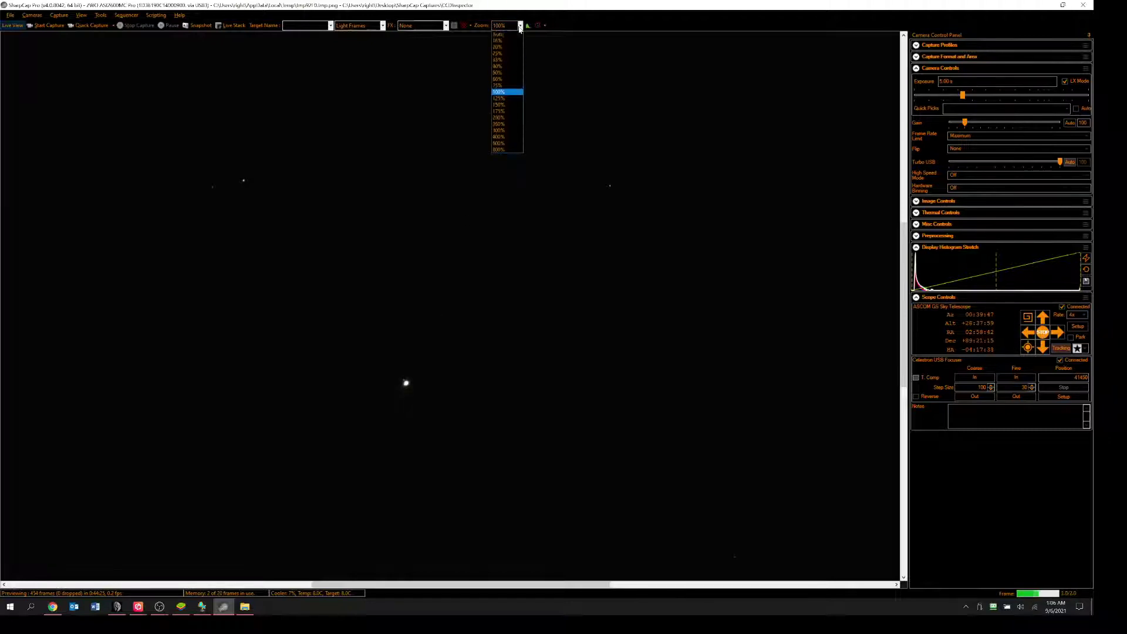
left_click(515, 34)
key("alt+Tab")
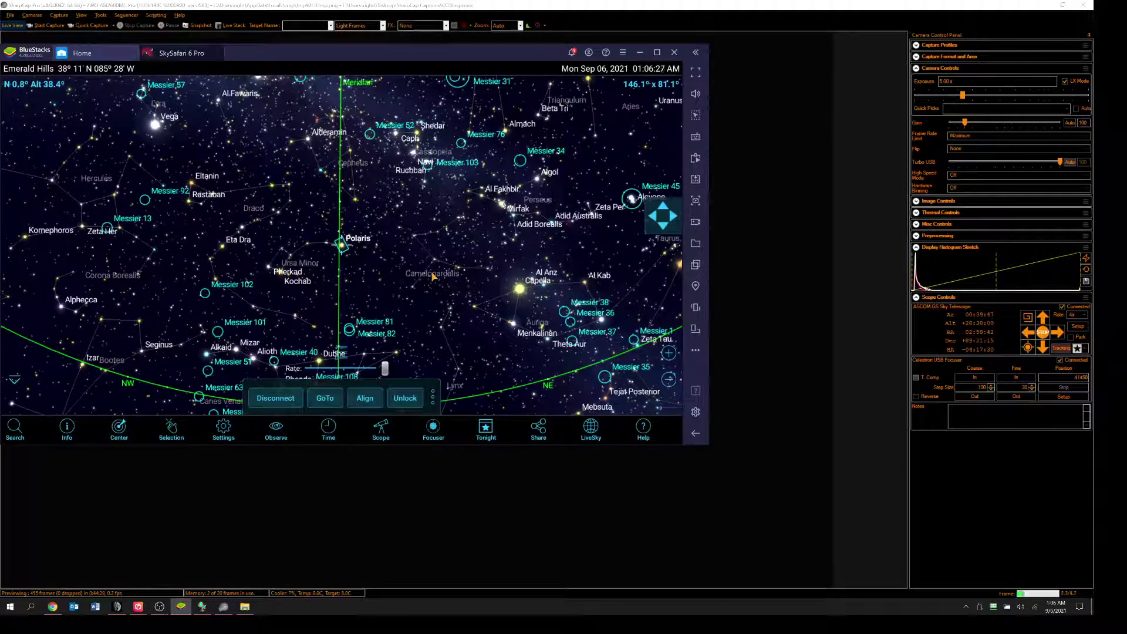
- Select Vega in the SkySafari star chart and slew the telescope to it
key("alt+Tab")
key("Tab")
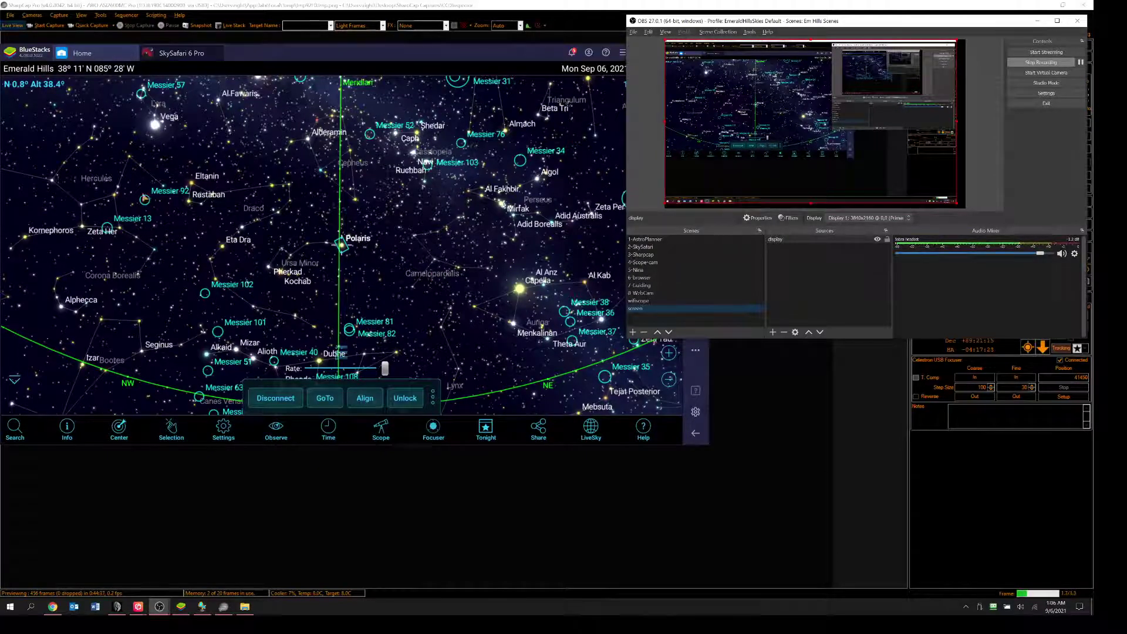
left_click(156, 135)
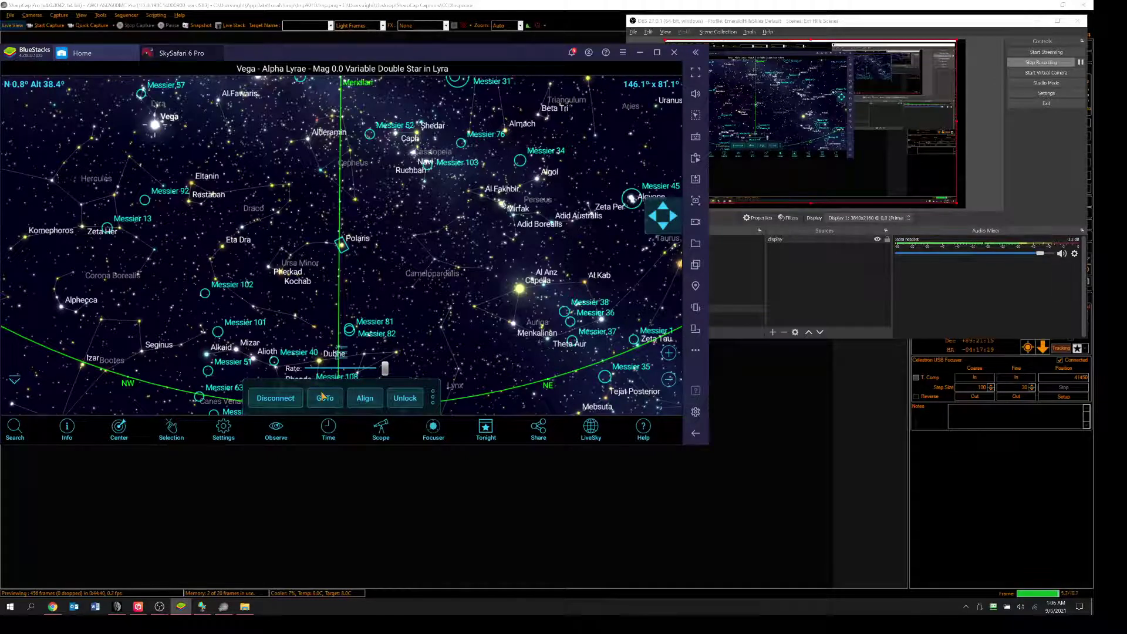
left_click(324, 398)
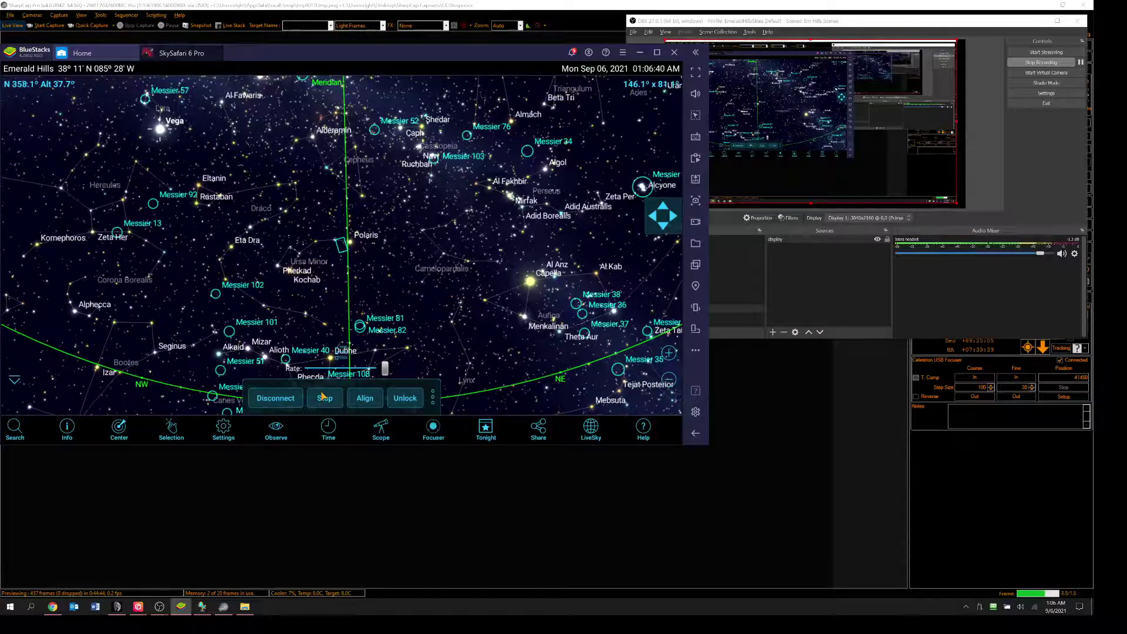
- Change the OBS scene to watch the slew to Vega and check the star in the SharpCap live view
left_click(790, 303)
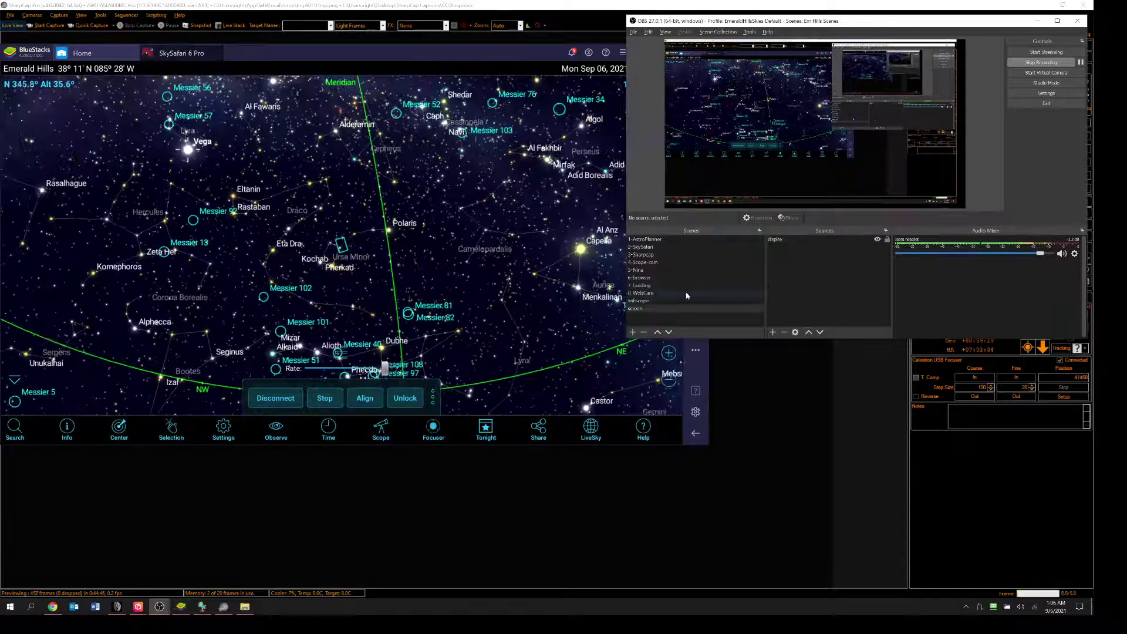
left_click(645, 247)
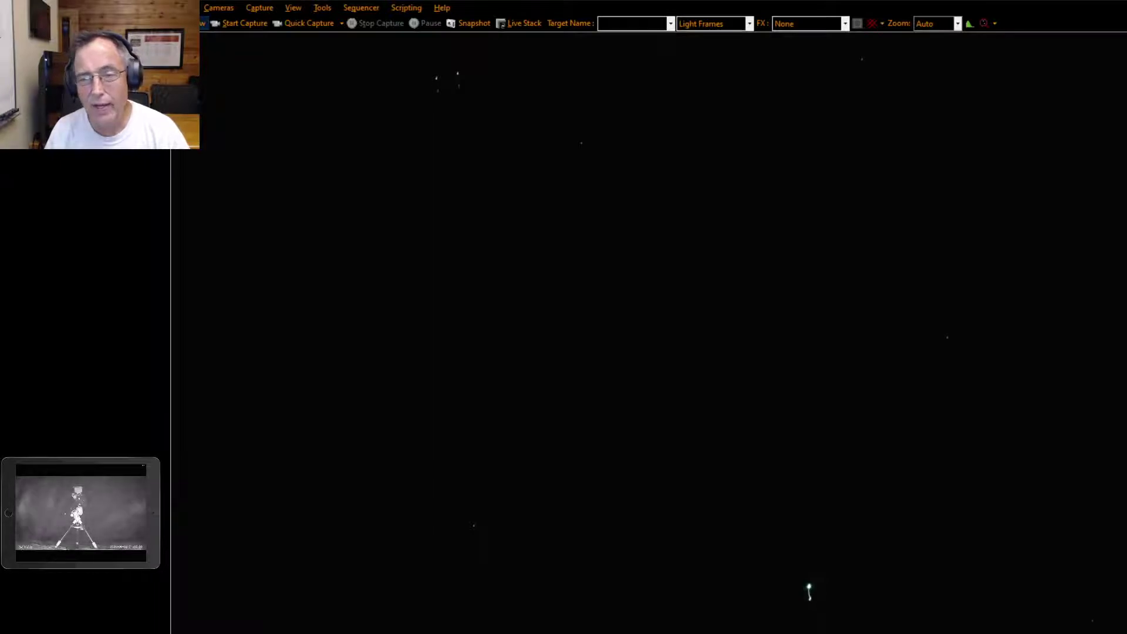
key("Tab")
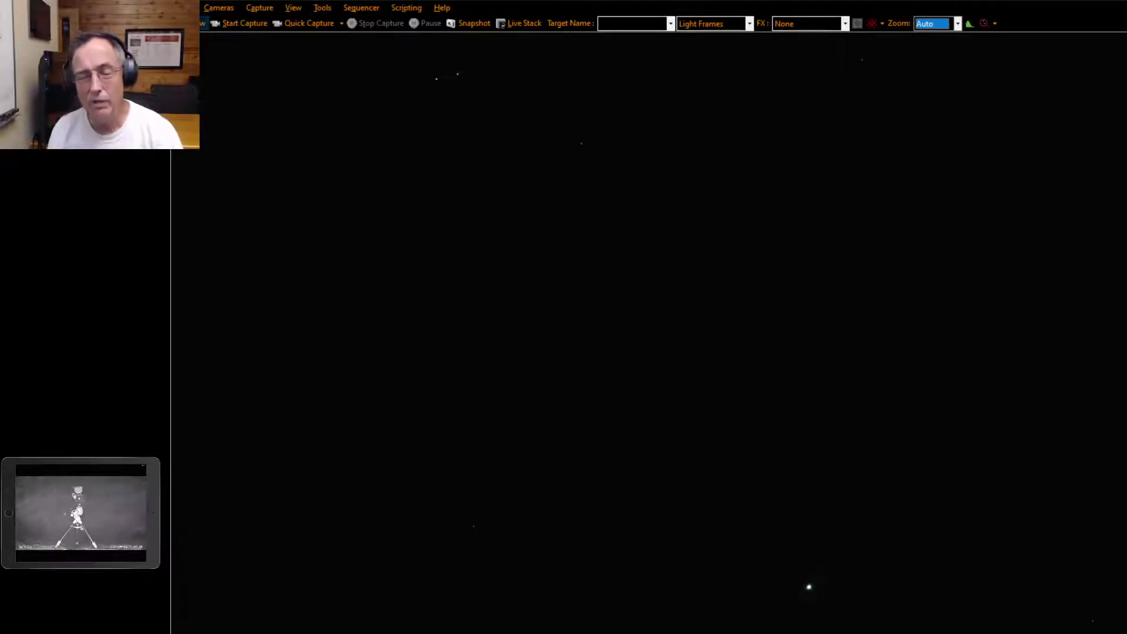
key("Tab")
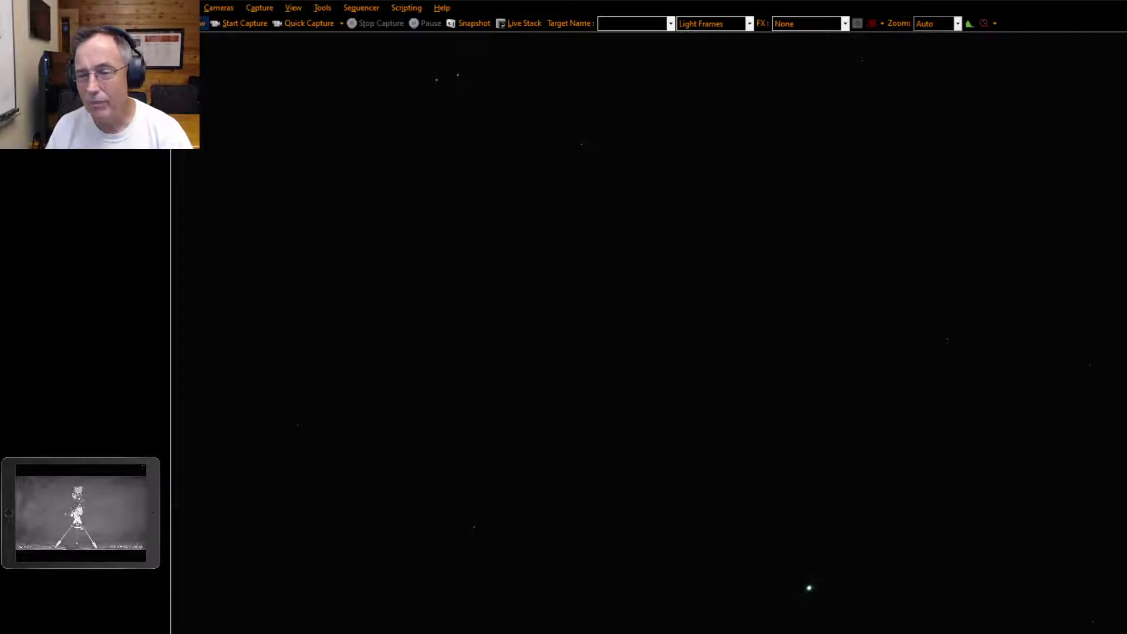
- Switch to WiFi Scope and stop it listening for the ASCOM GS Sky Telescope mount
key("alt+Tab")
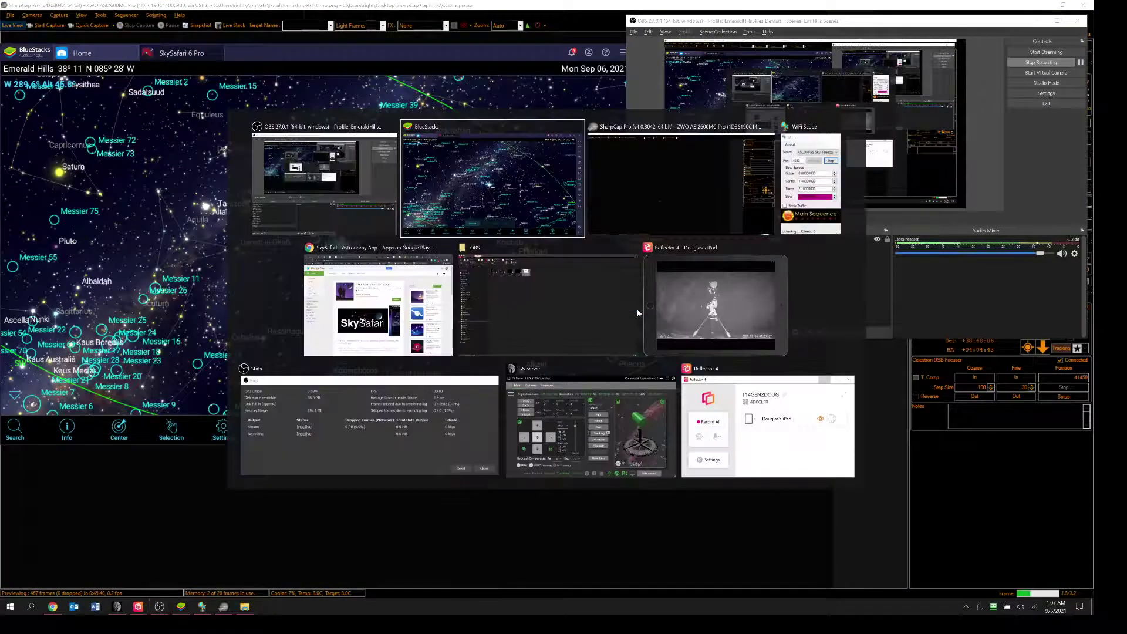
key("alt+Tab")
key("alt+Tab")
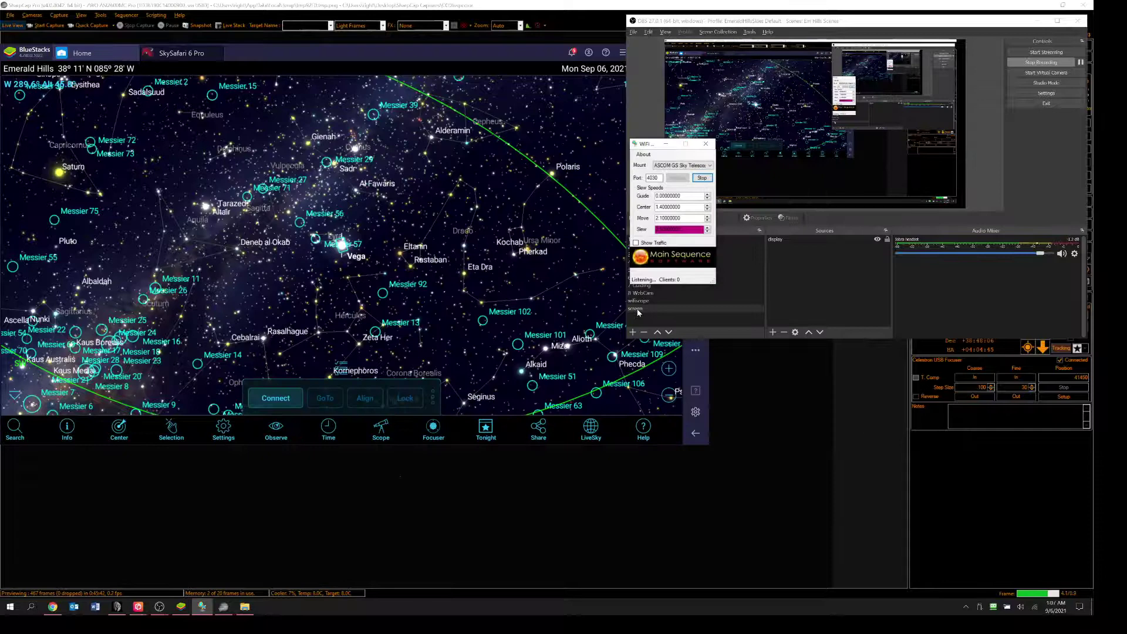
left_click(702, 178)
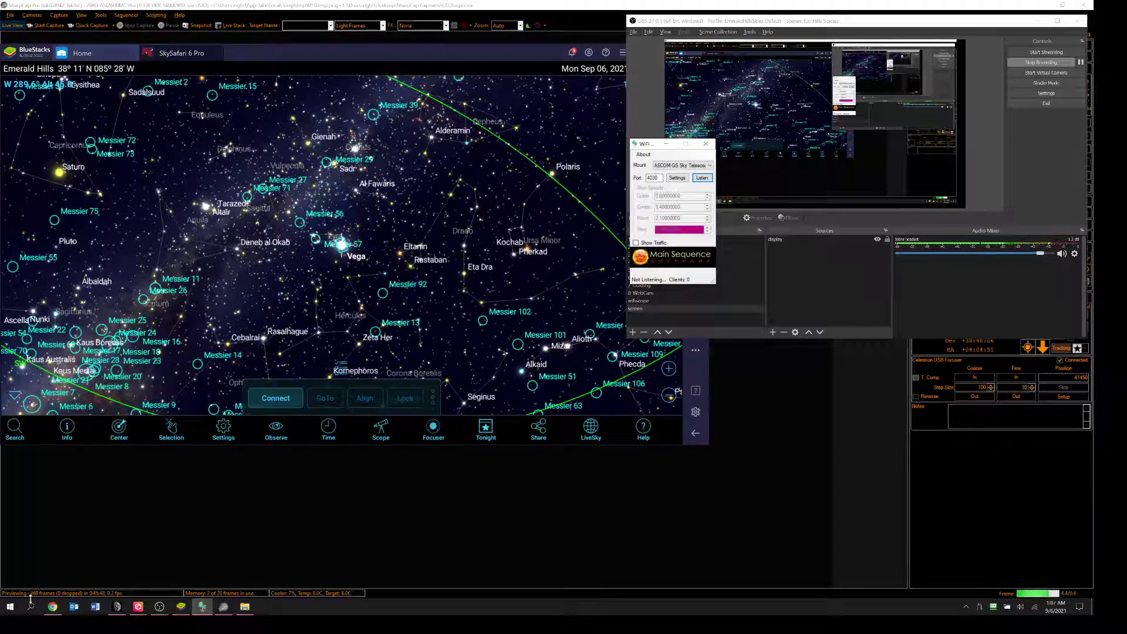
- Launch Remote Server from the ASCOM Remote program folder
left_click(10, 606)
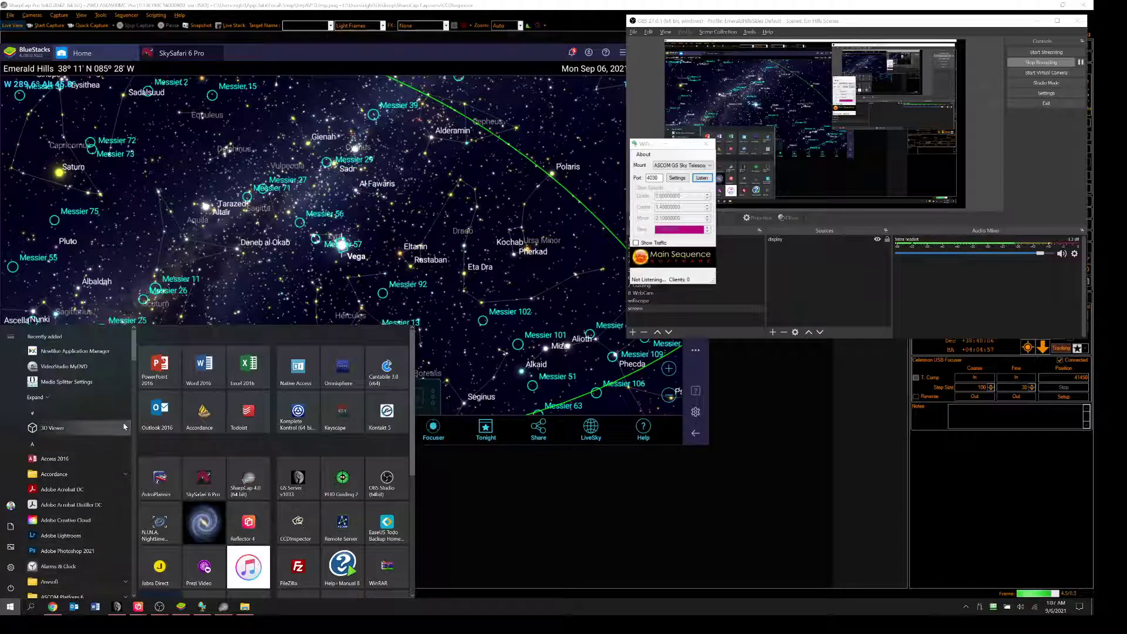
scroll(124, 426, "down", 3)
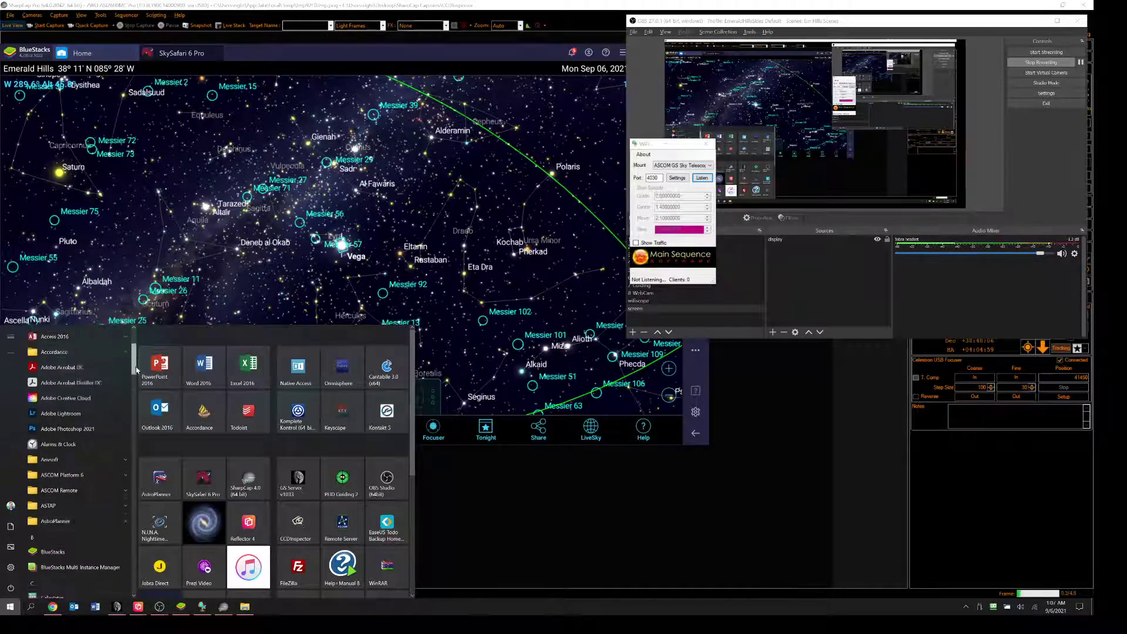
left_click(86, 468)
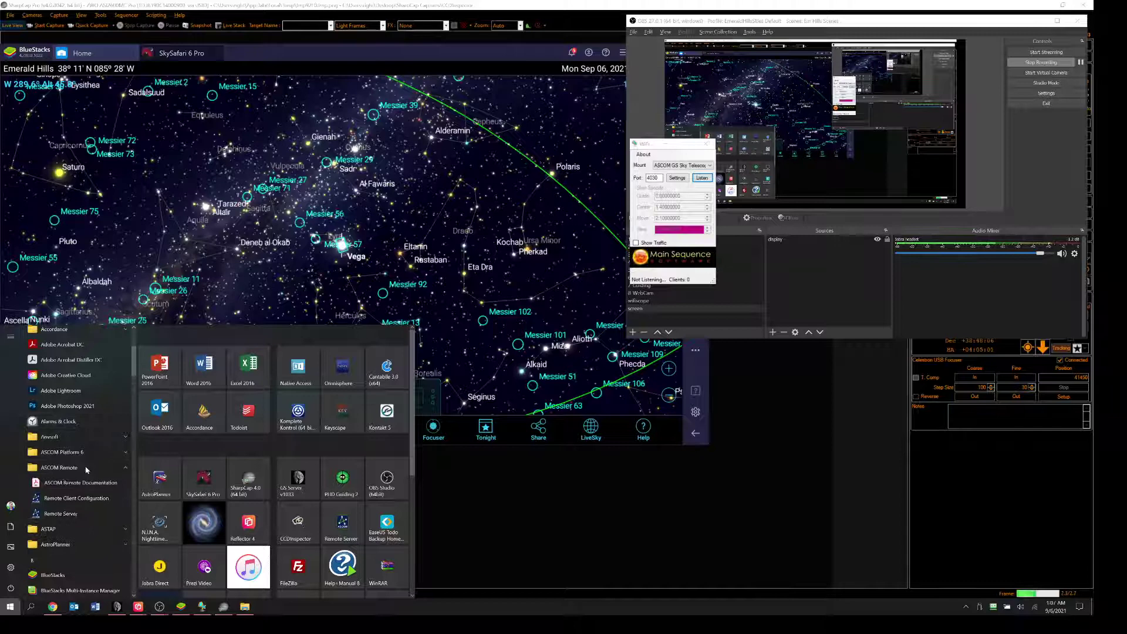
left_click(75, 514)
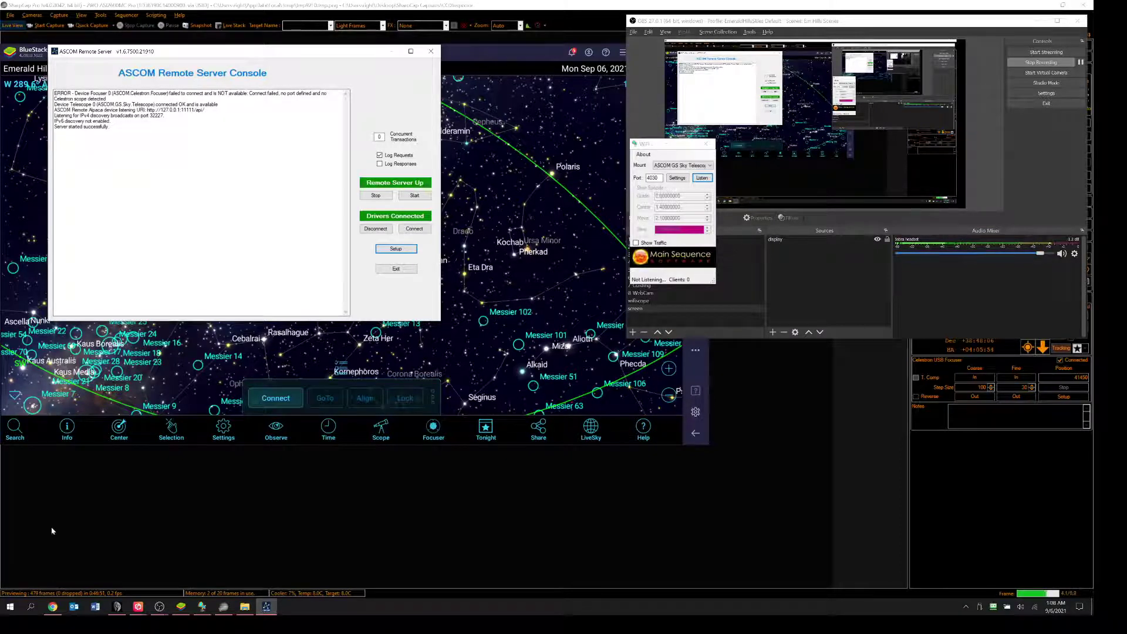
- Search Windows for "alpaca" and launch AlpacaScope-2.0.0.exe
left_click(31, 606)
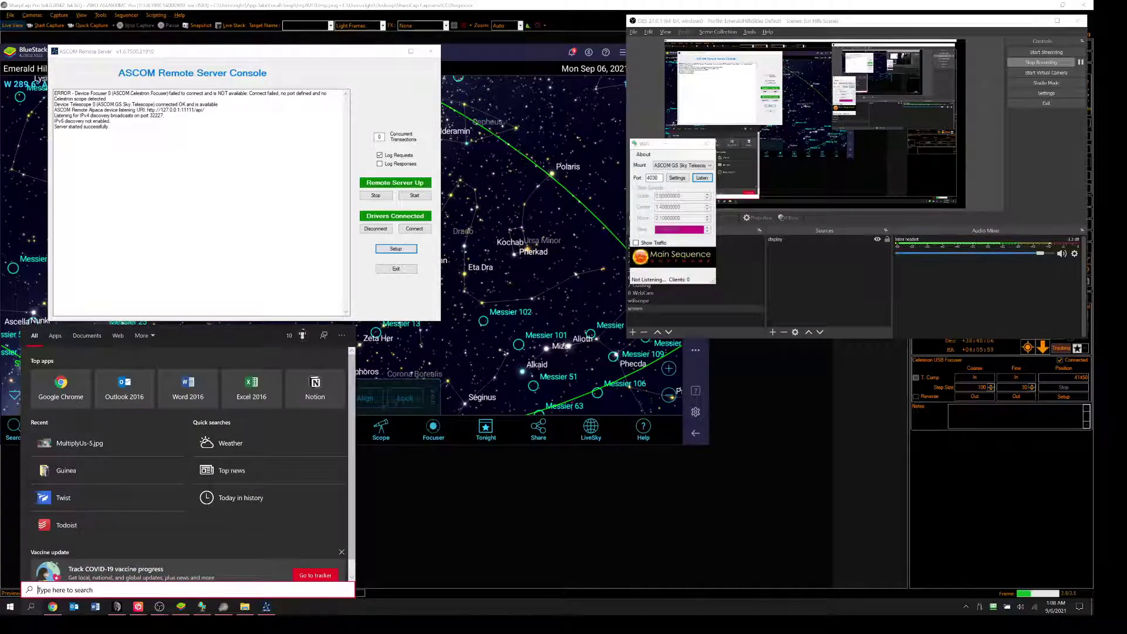
type("alpa")
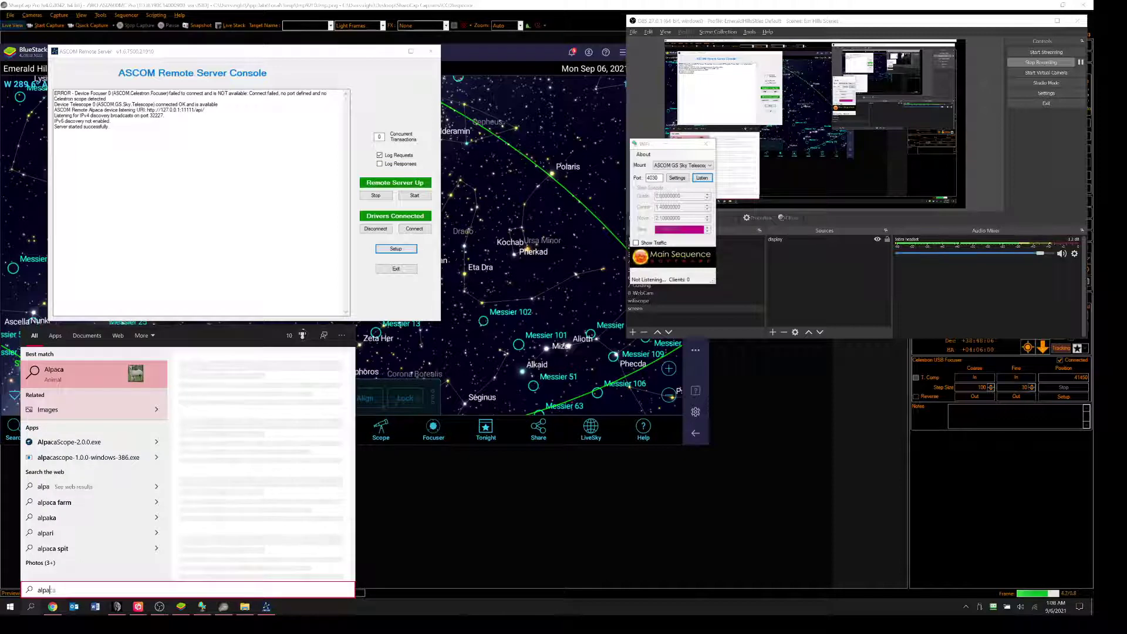
type("ca")
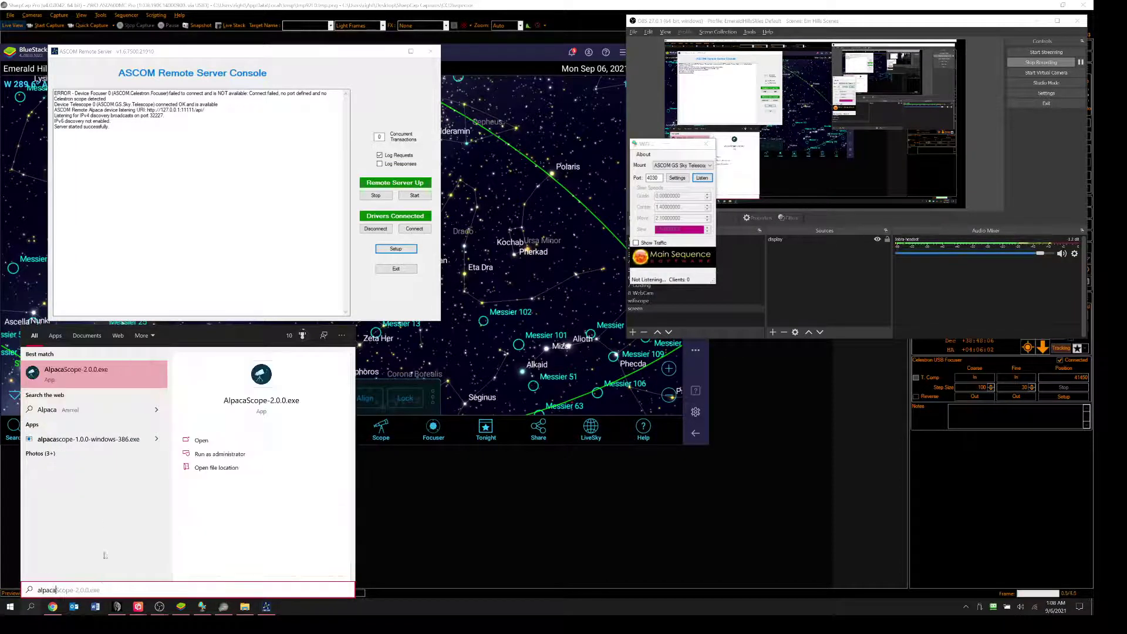
left_click(85, 382)
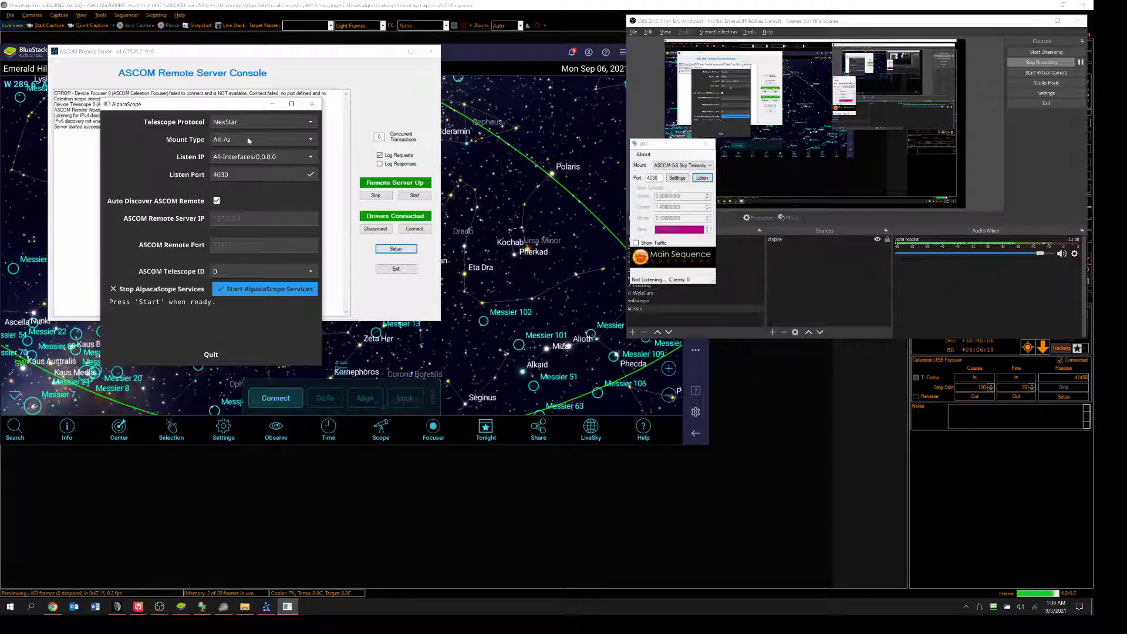
- Set AlpacaScope's telescope protocol to LX200 and its mount type to EQ North
left_click_drag(220, 103, 234, 149)
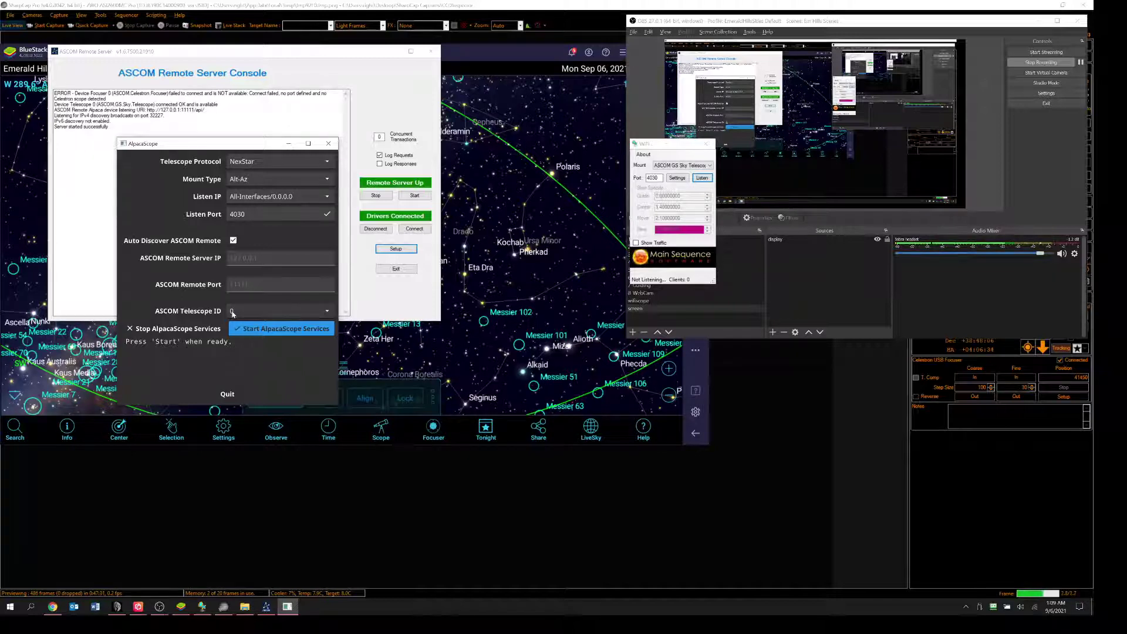
left_click(277, 163)
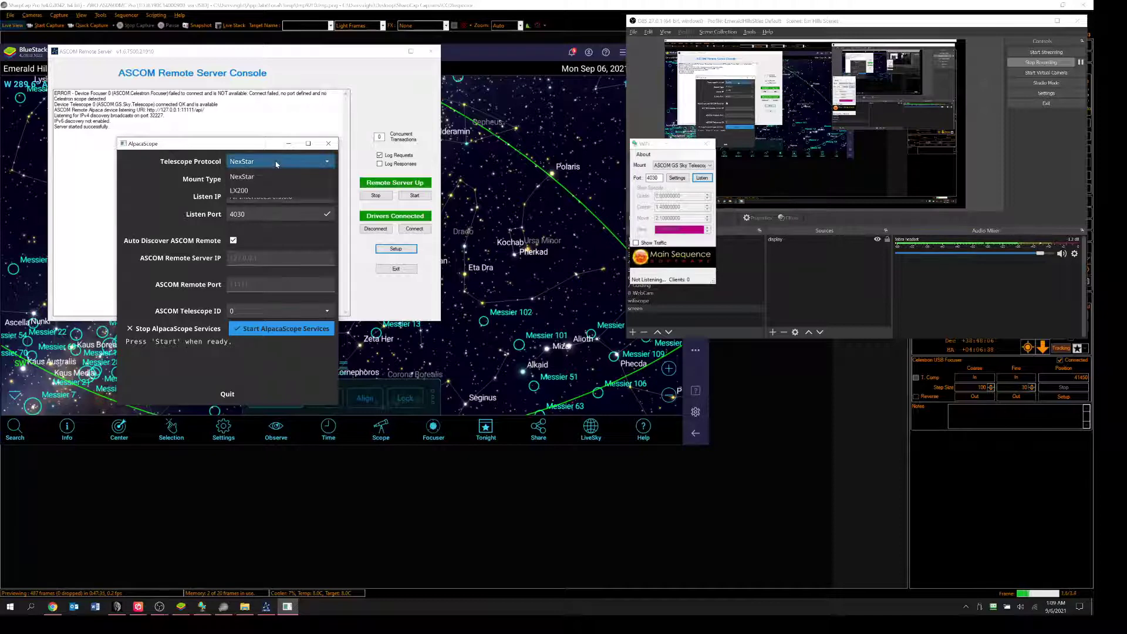
left_click(258, 190)
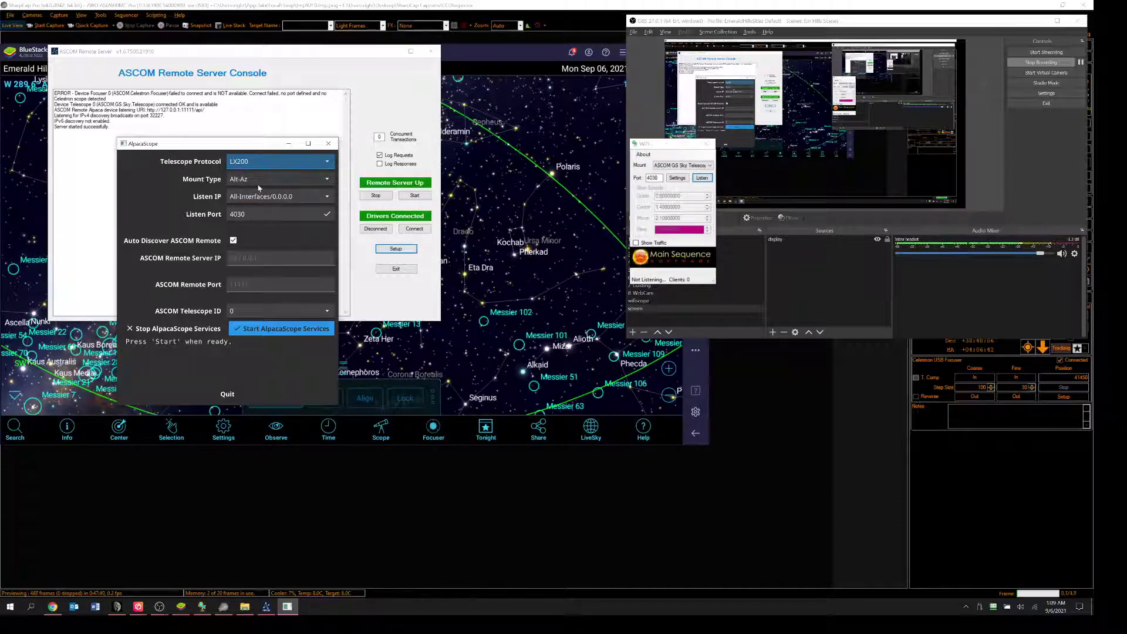
left_click(255, 183)
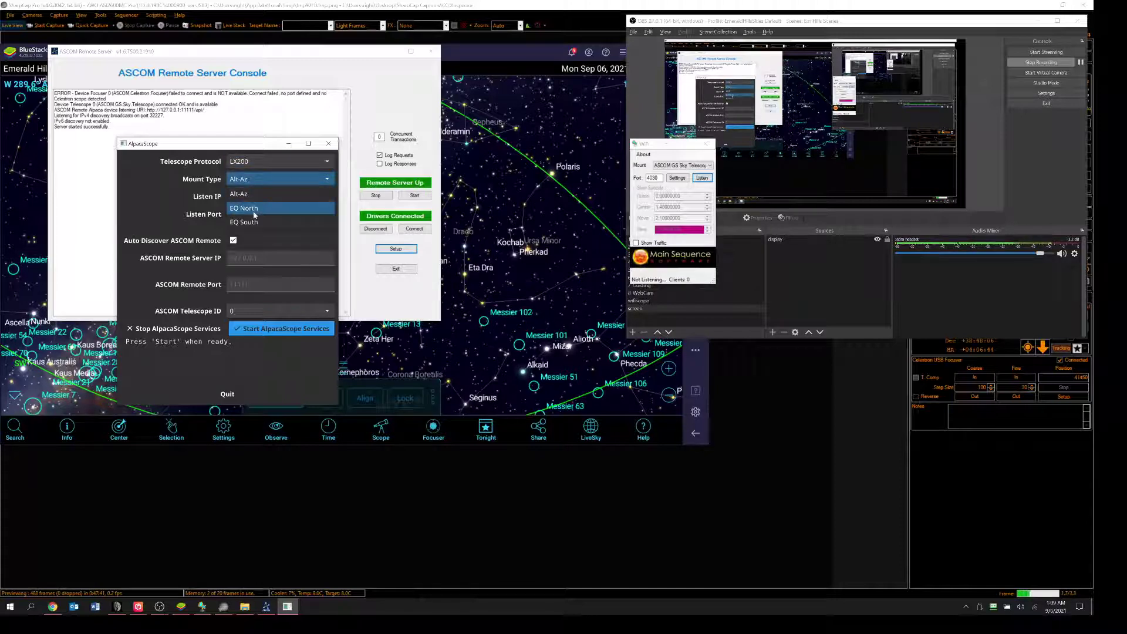
left_click(254, 208)
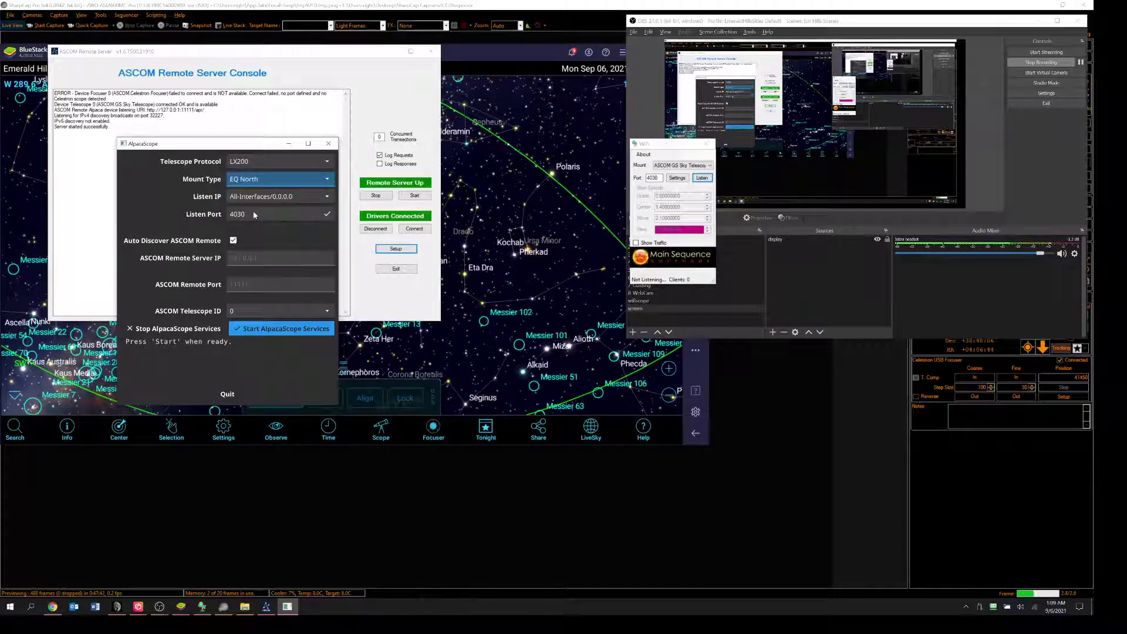
- Try to start the AlpacaScope services and check the Listen IP choices, and close both AlpacaScope and the ASCOM Remote Server
left_click(269, 330)
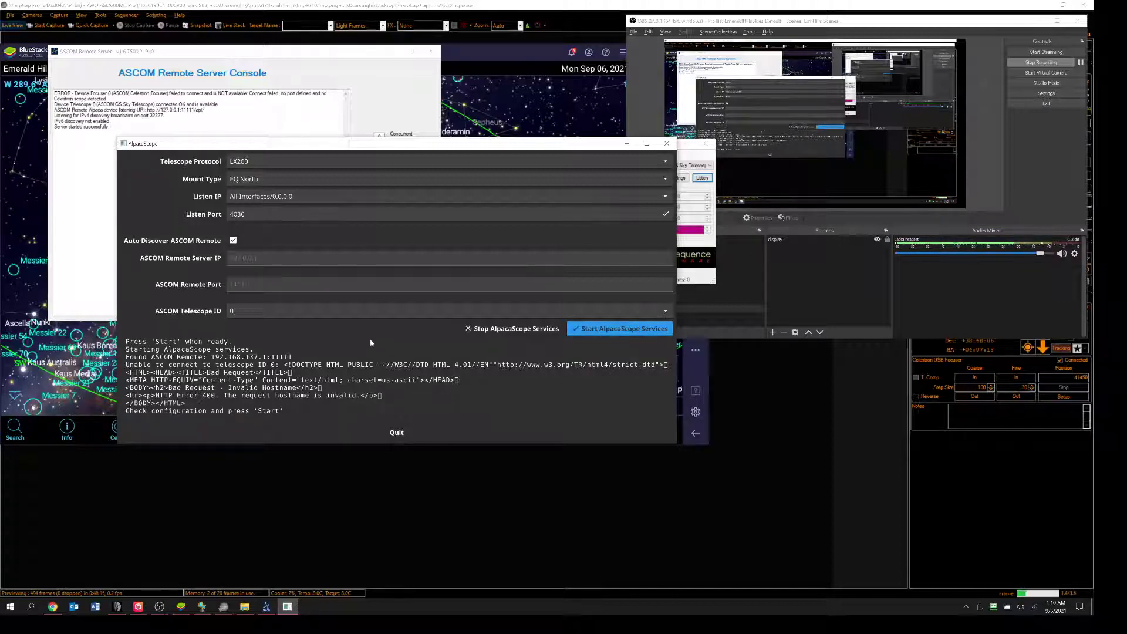
left_click(405, 198)
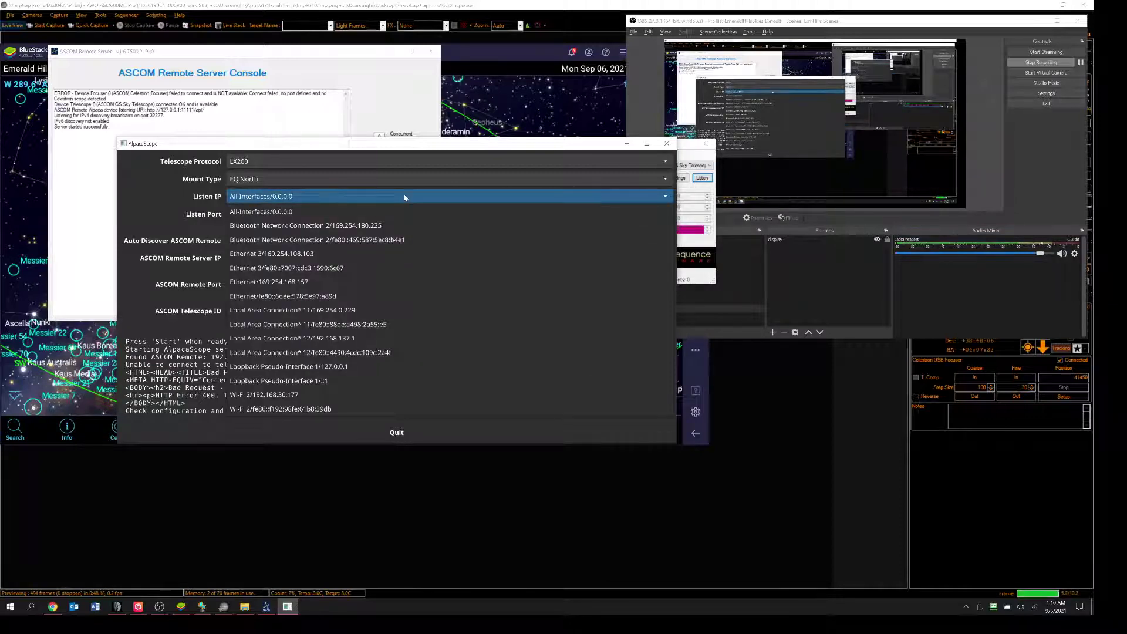
left_click(405, 197)
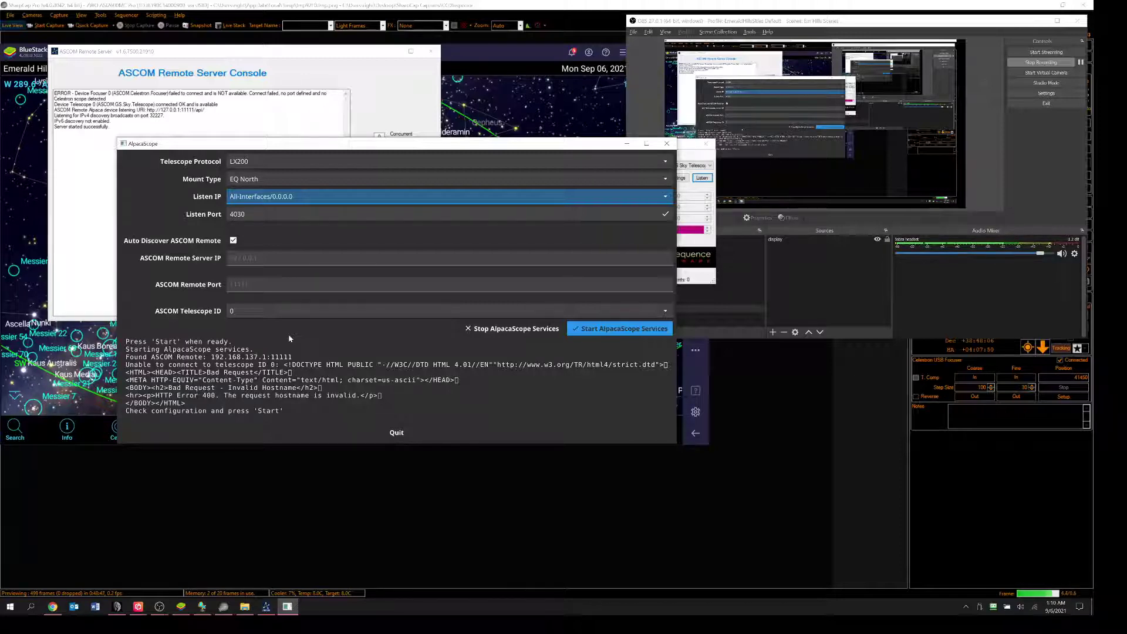
left_click(397, 435)
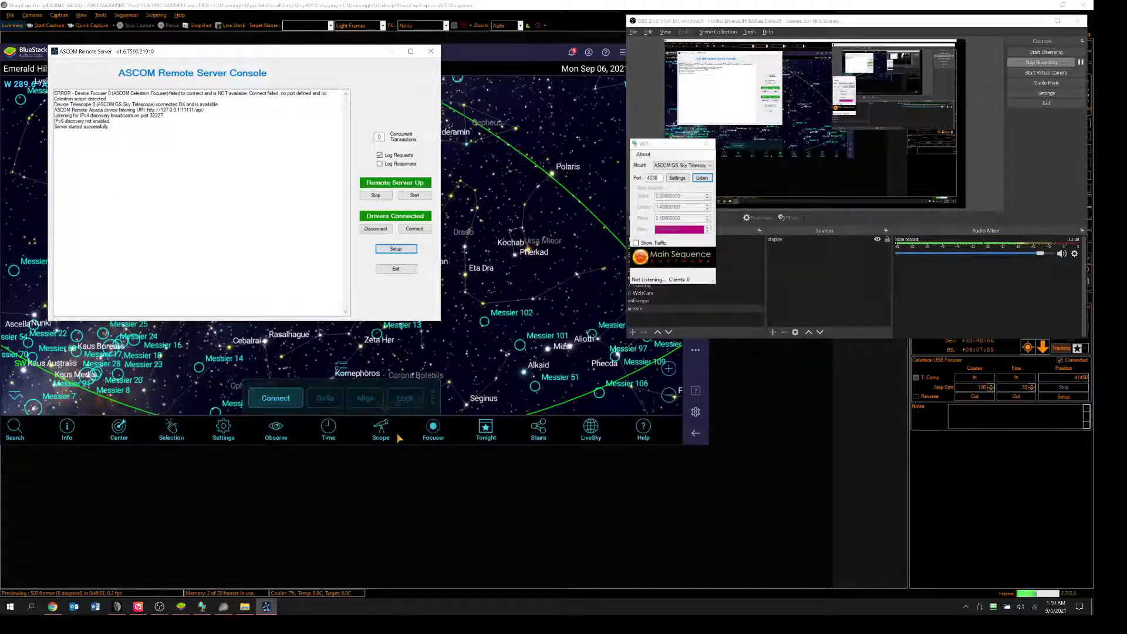
left_click(395, 270)
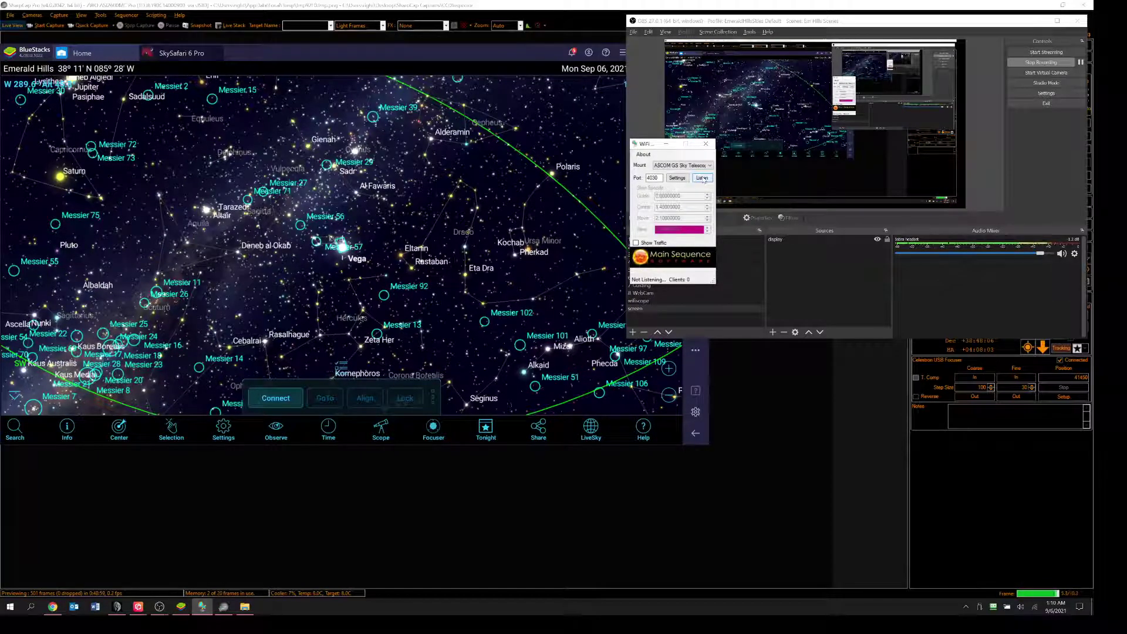
- Start WiFi Scope listening again for the mount on port 4030, reconnect SkySafari to the telescope, and stop the OBS recording
left_click(699, 179)
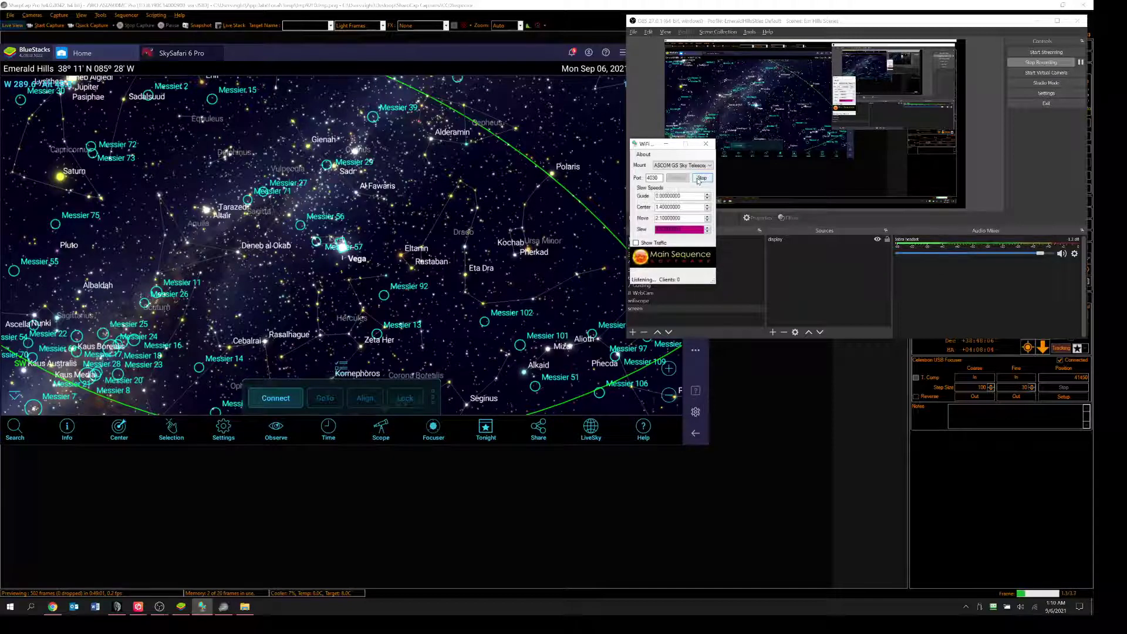
left_click(681, 137)
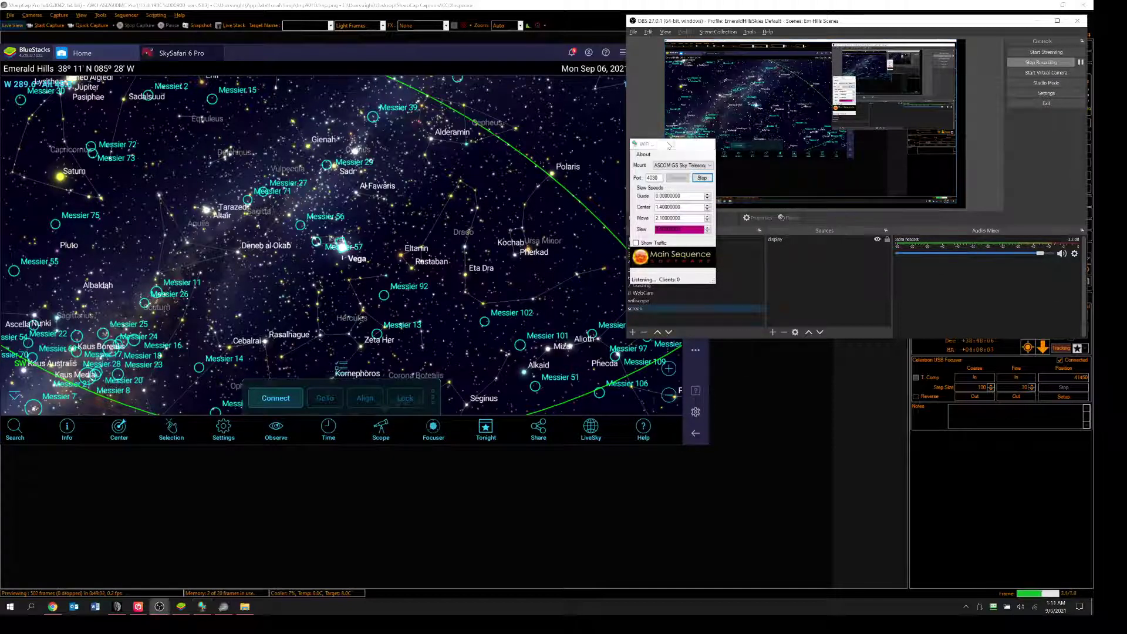
left_click(282, 399)
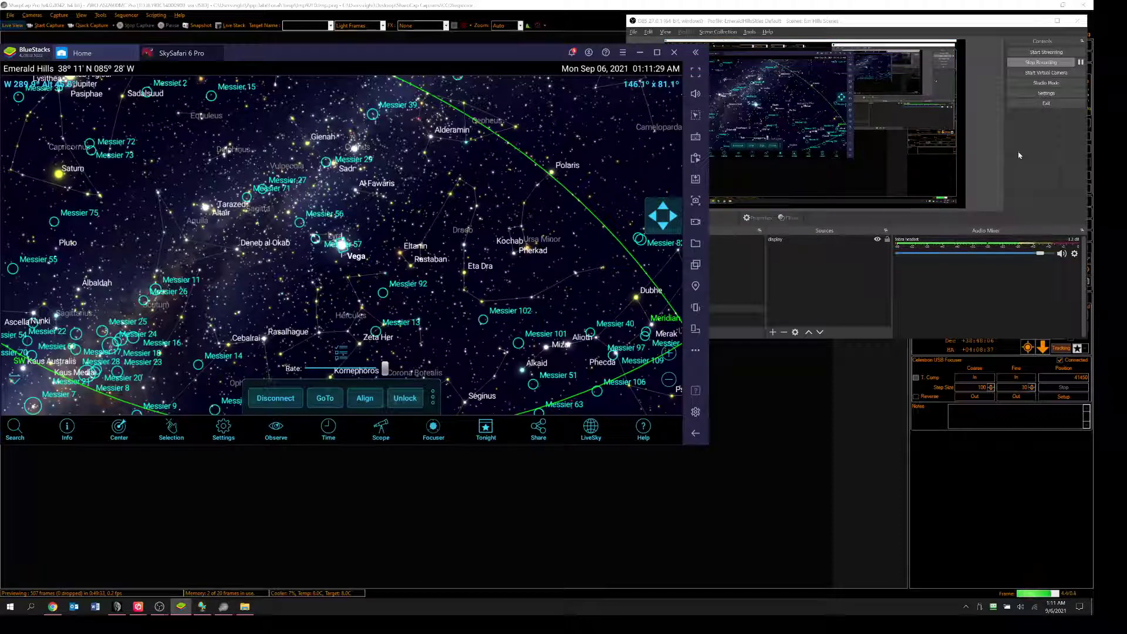
left_click(1048, 63)
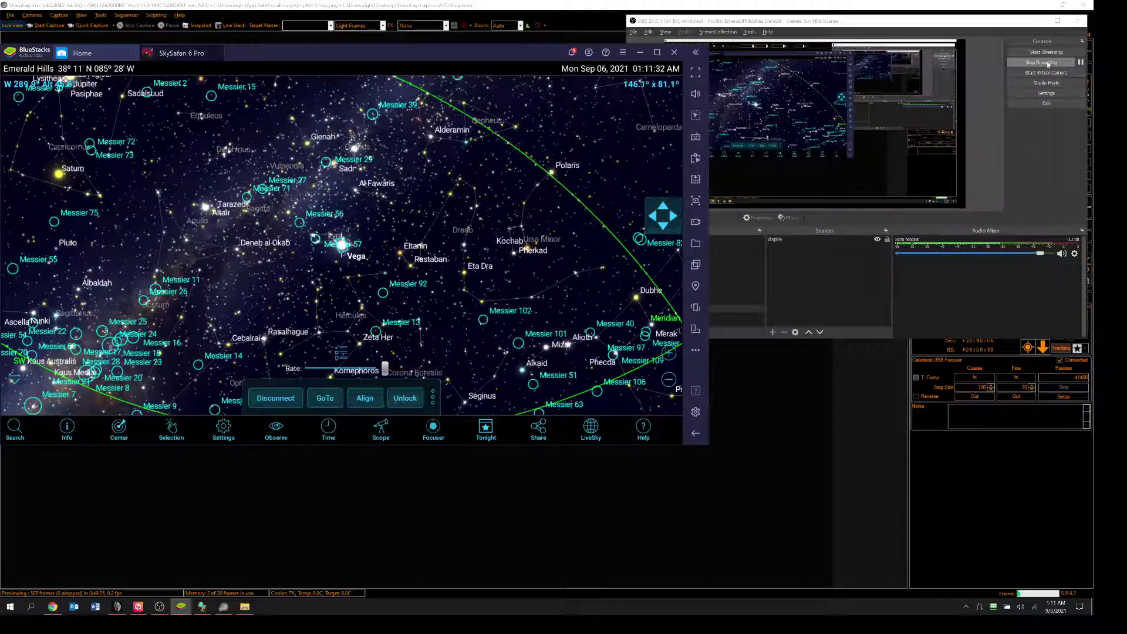